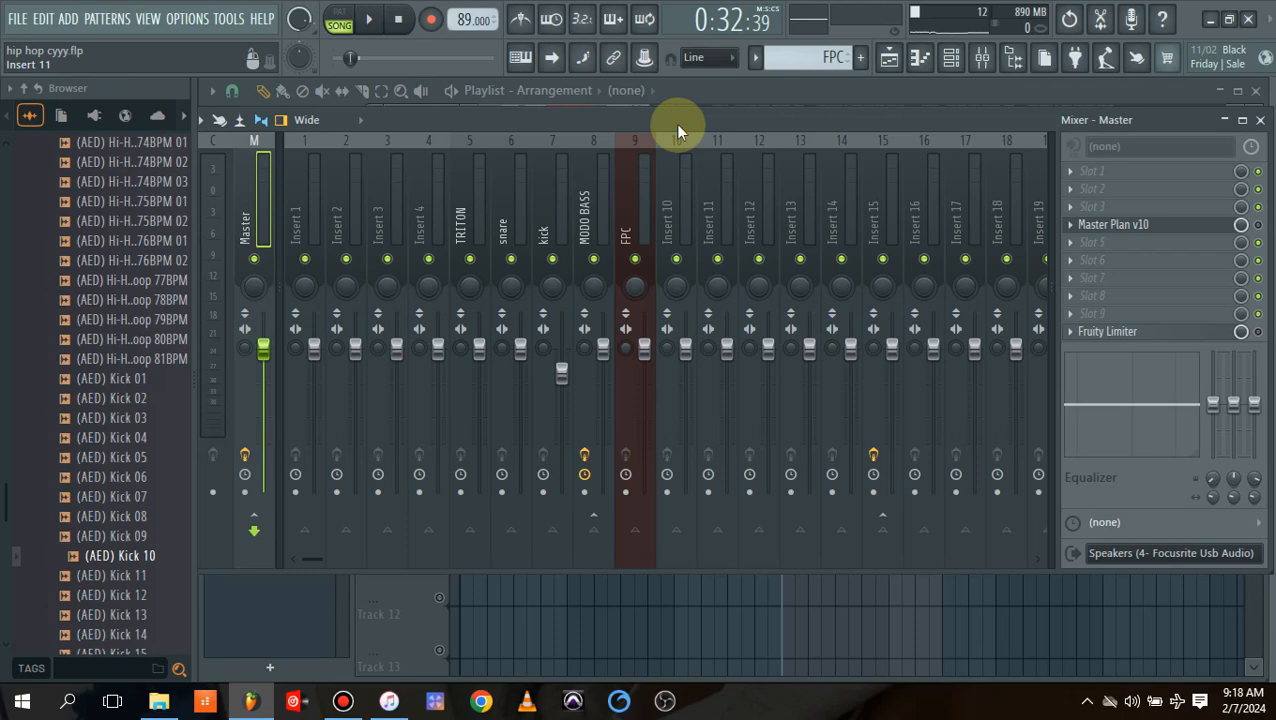
- Bring up the playlist and play the arrangement from the beginning to review its tracks
left_click(888, 57)
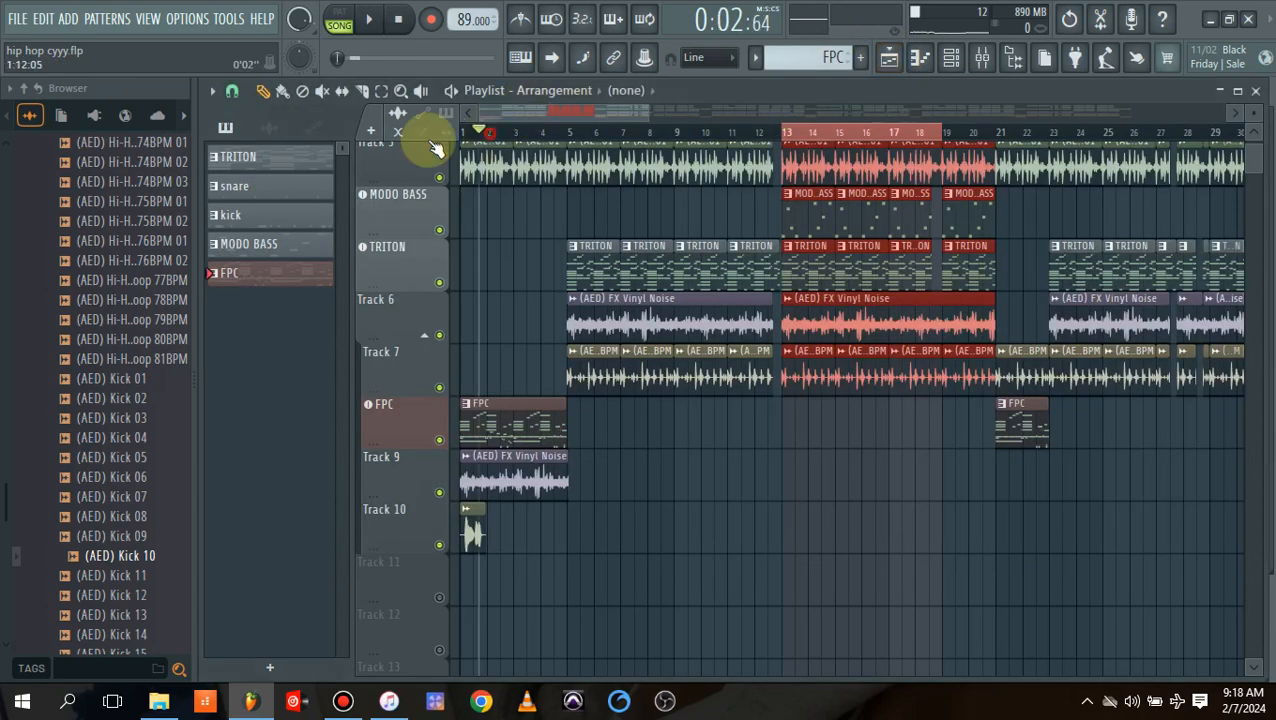
key("space")
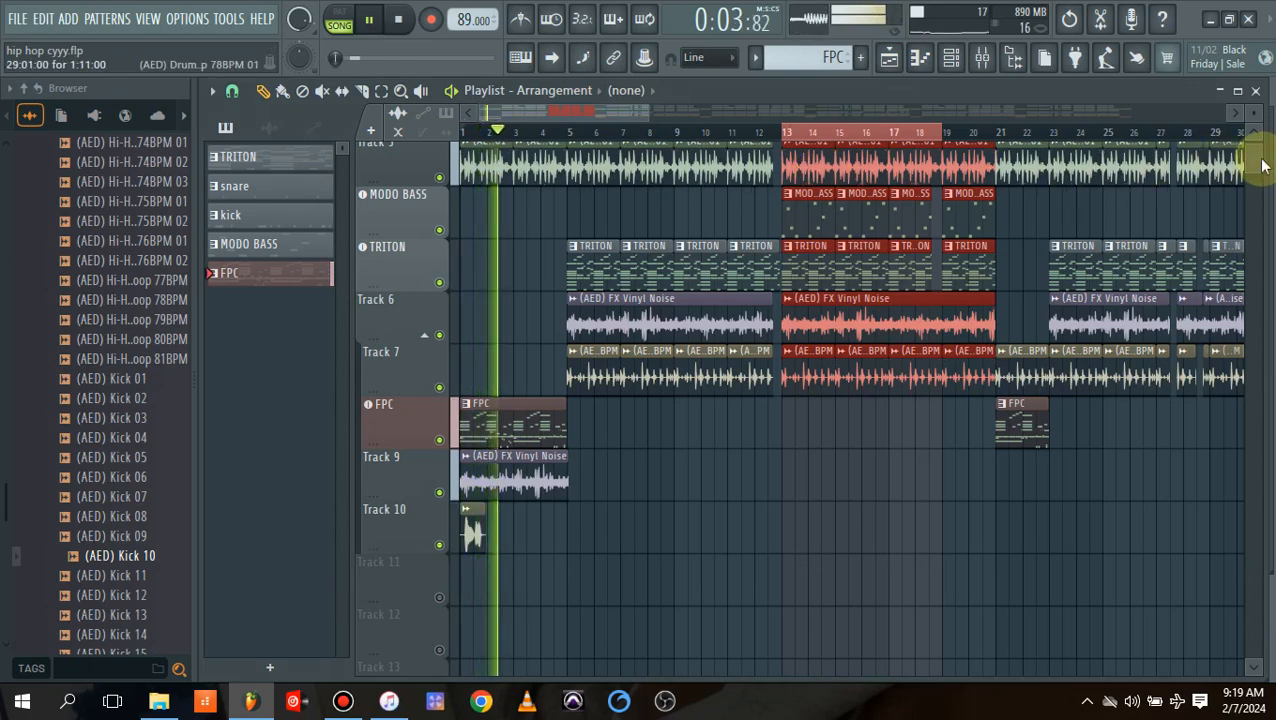
scroll(1262, 167, "up", 2)
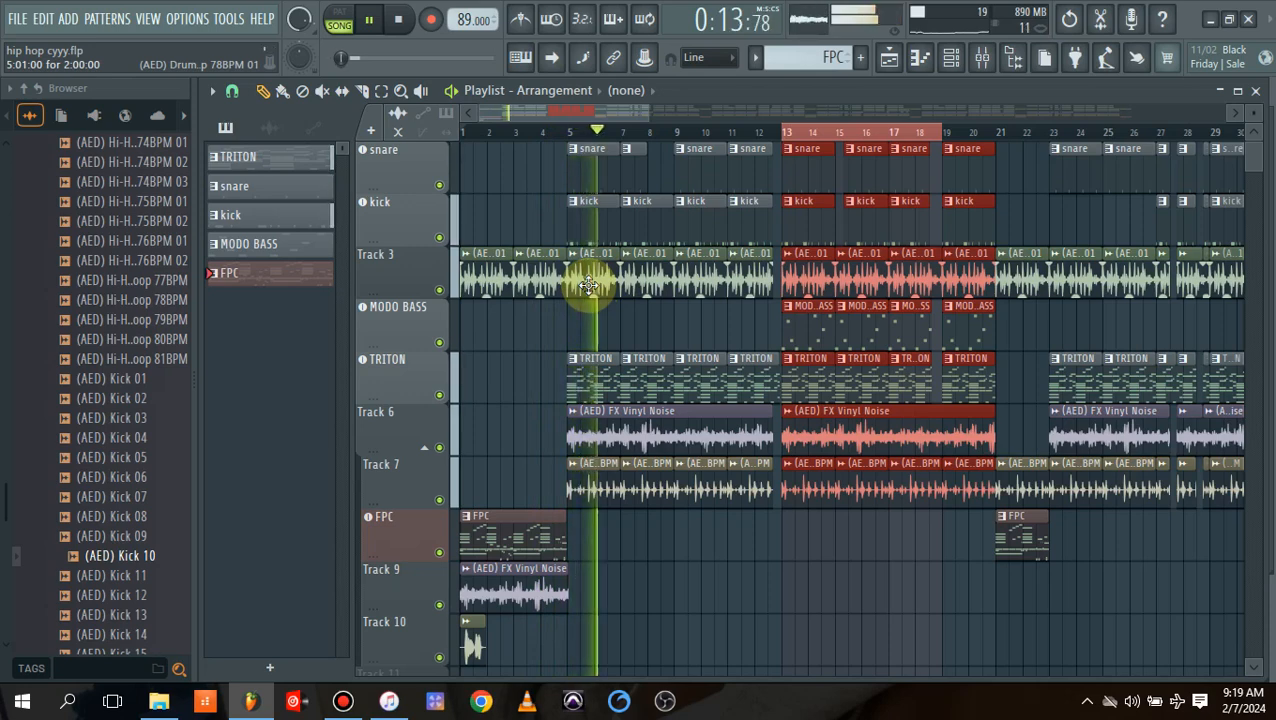
key("space")
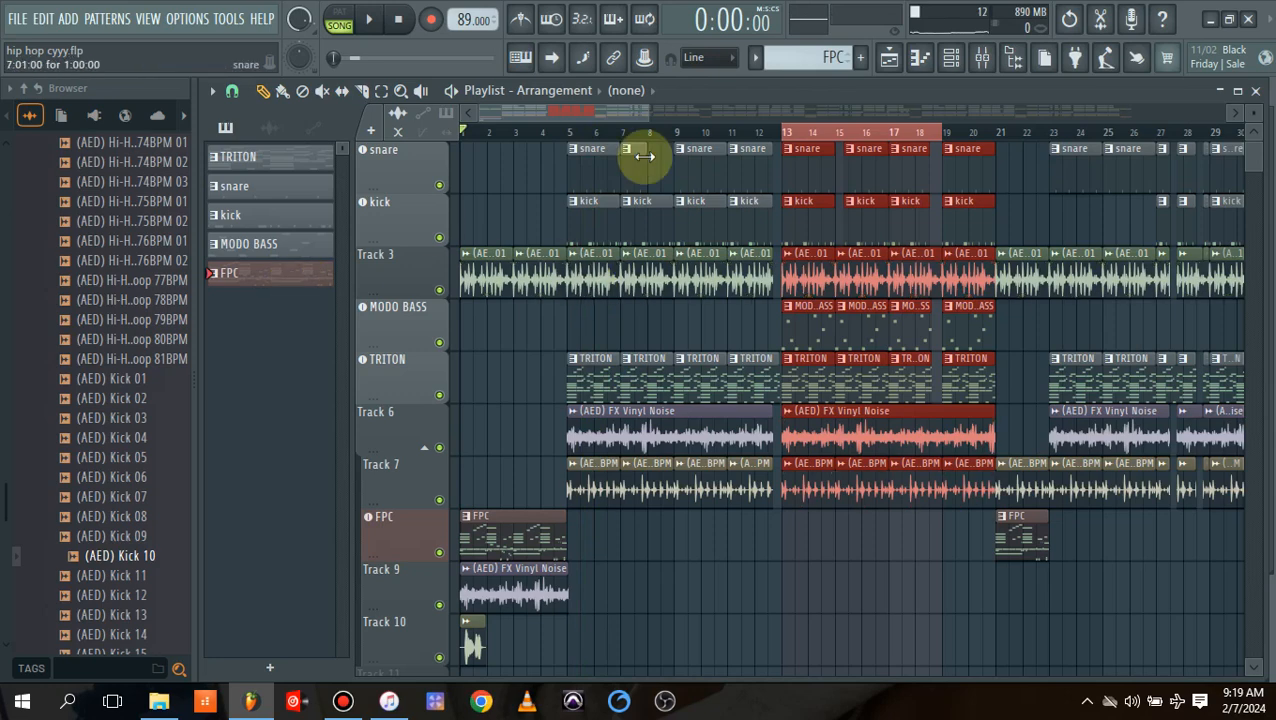
- Play the highlighted section from bar 13 of the arrangement, stop playback and bring up the mixer
left_click(785, 134)
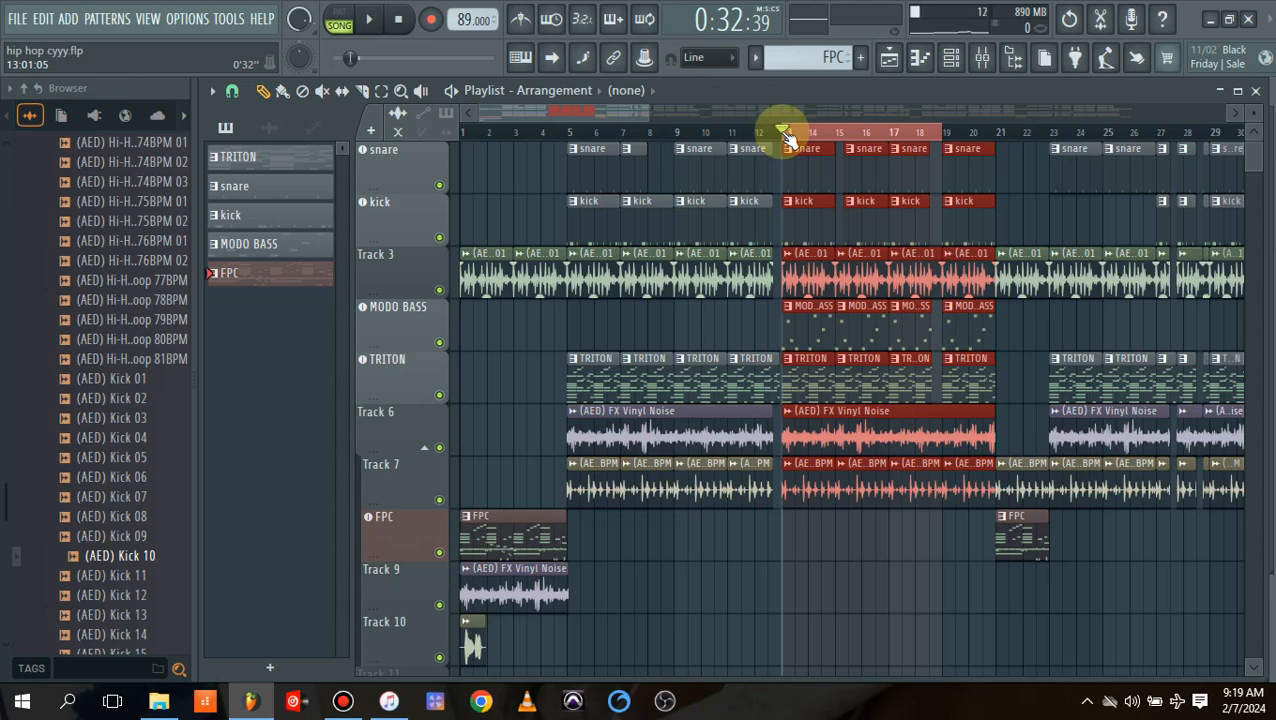
key("space")
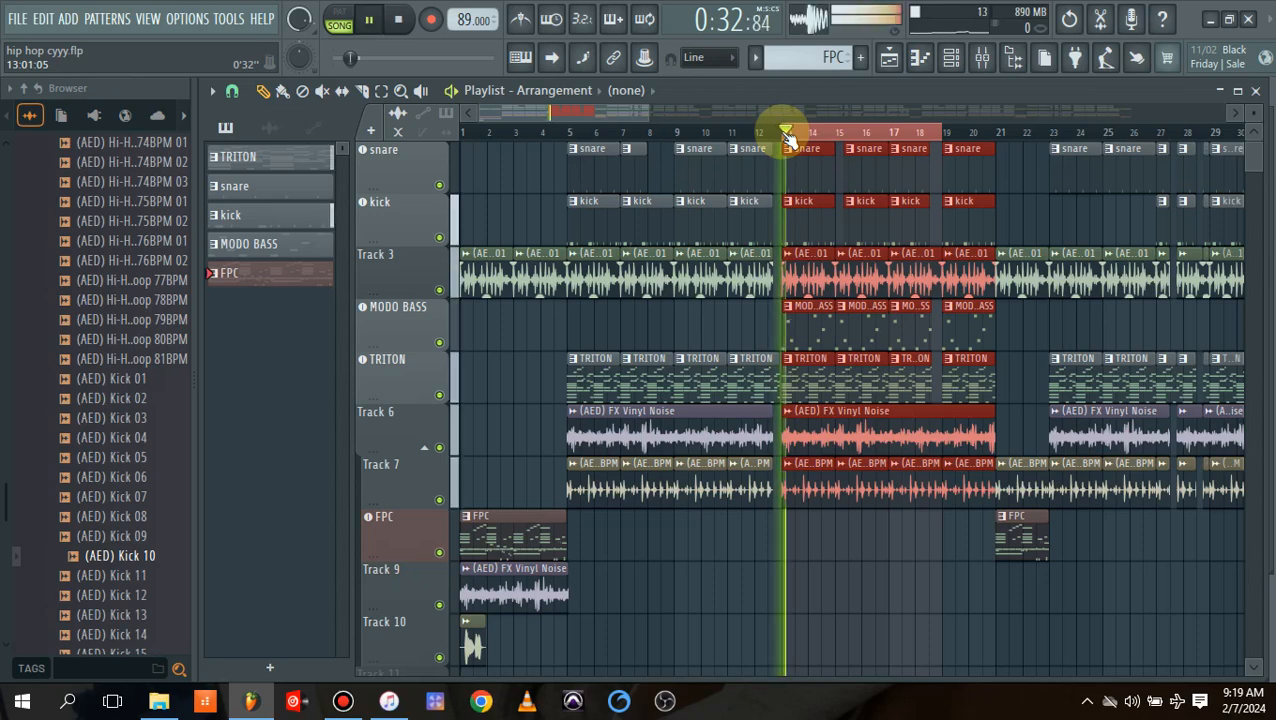
key("space")
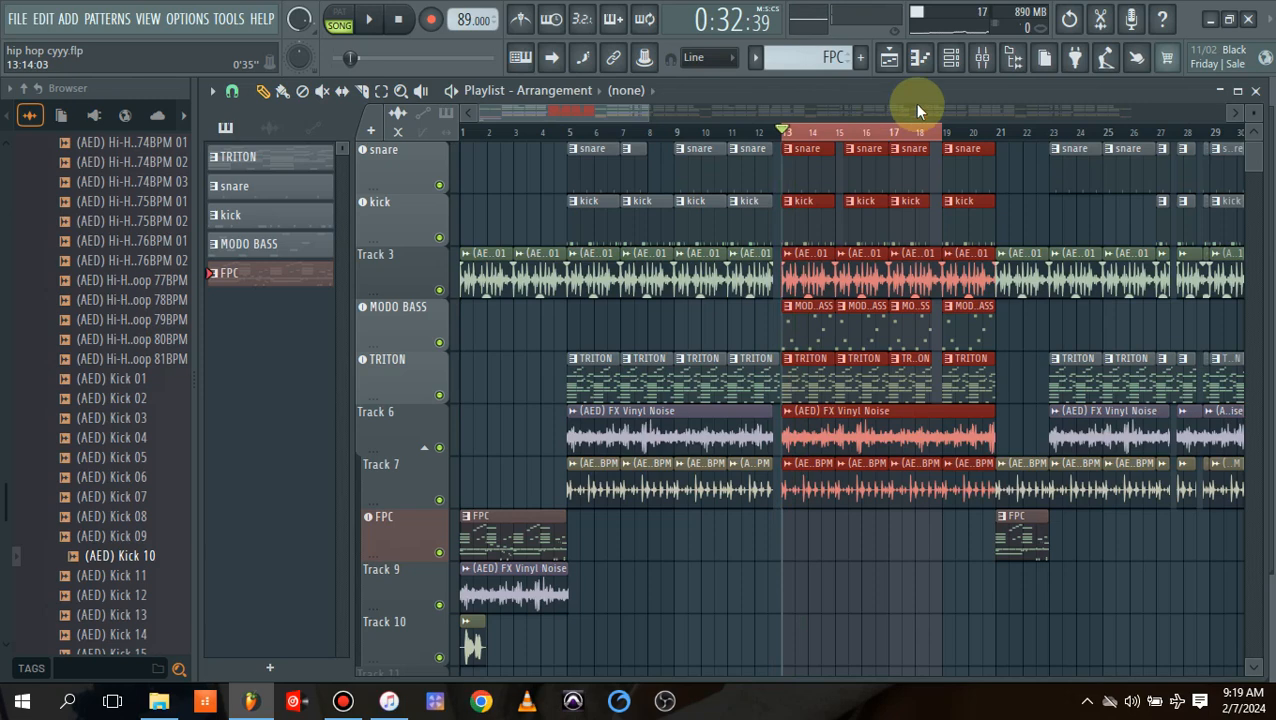
left_click(982, 57)
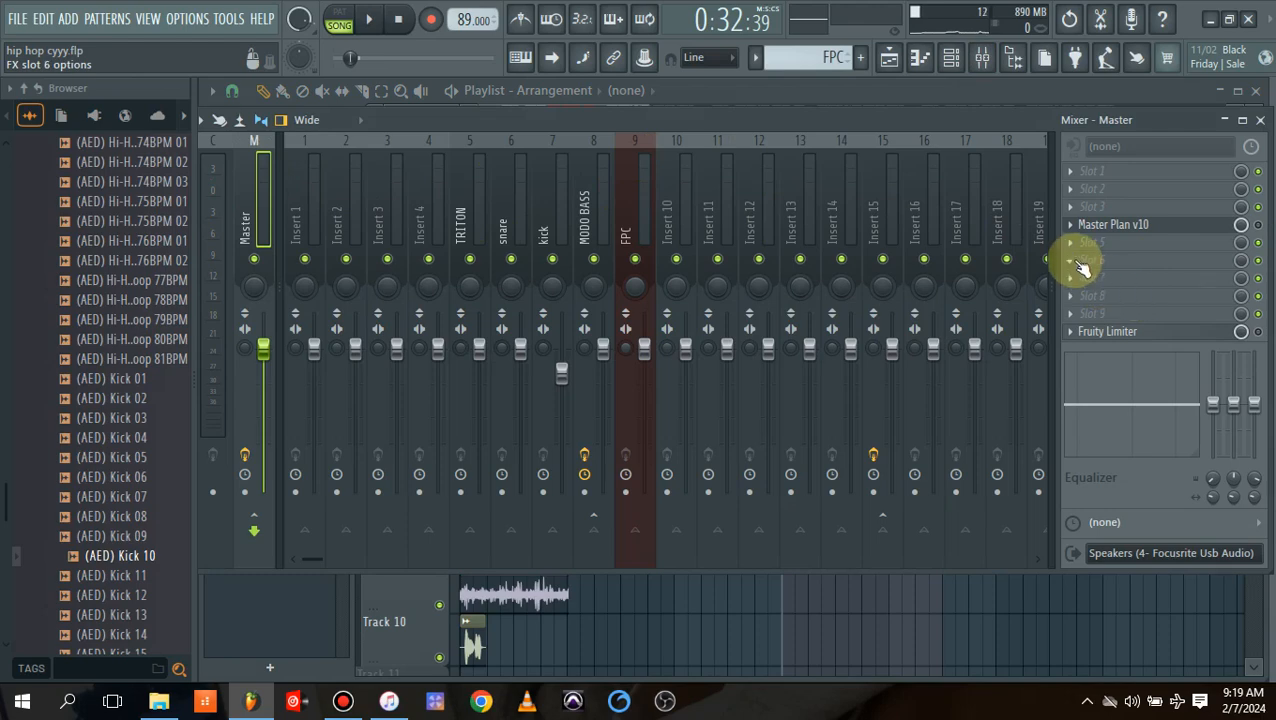
left_click(1087, 174)
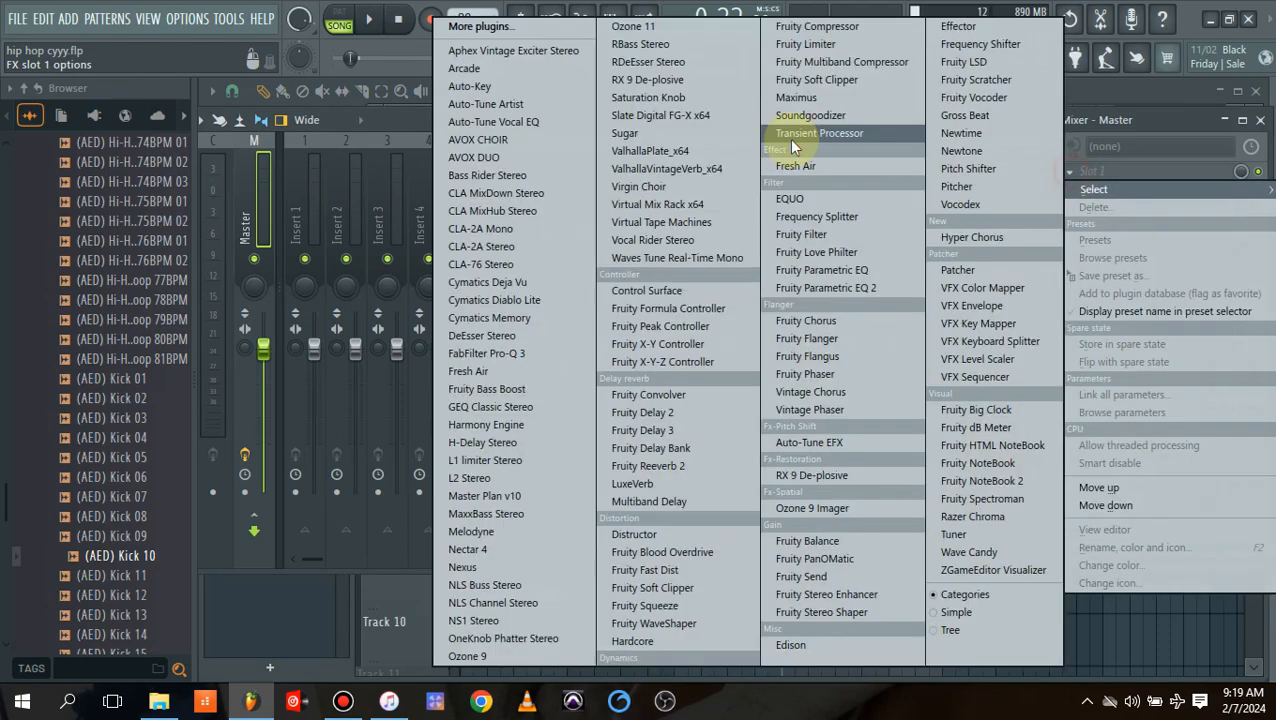
left_click(572, 194)
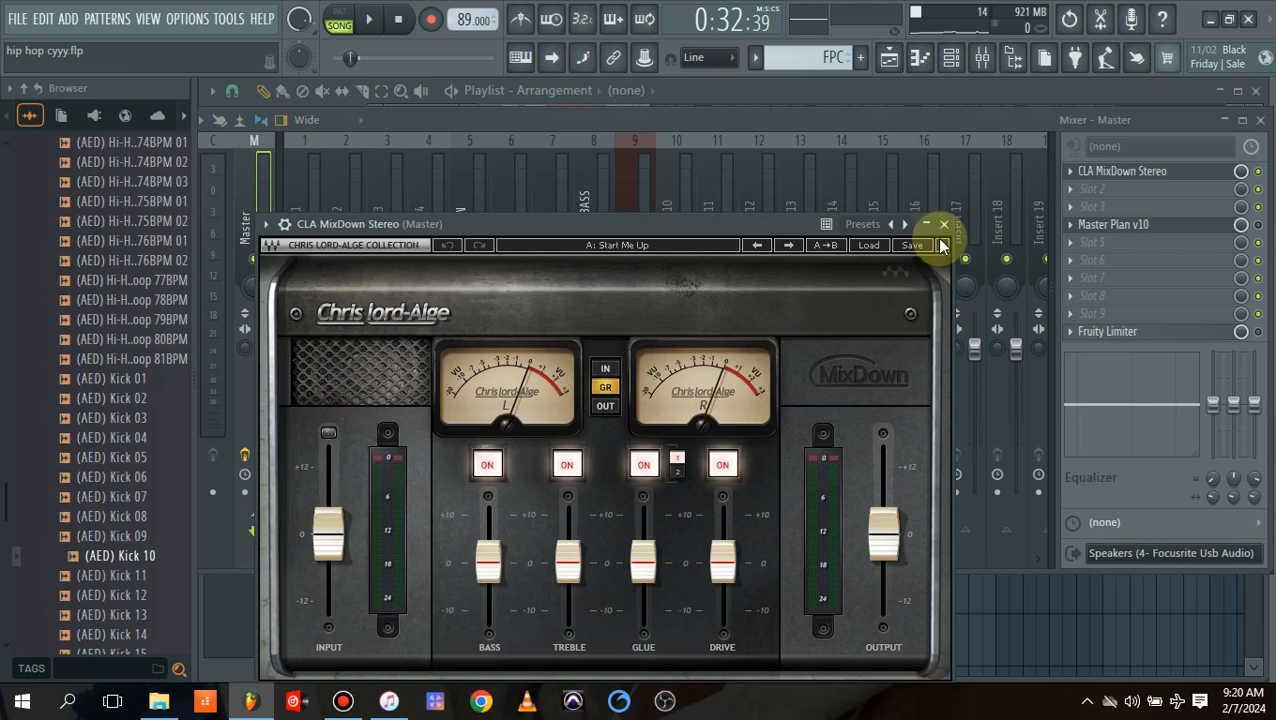
left_click(943, 225)
- Replace the plugin in the master channel's first effect slot with Maximus and move its editor clear of the mixer
right_click(1084, 174)
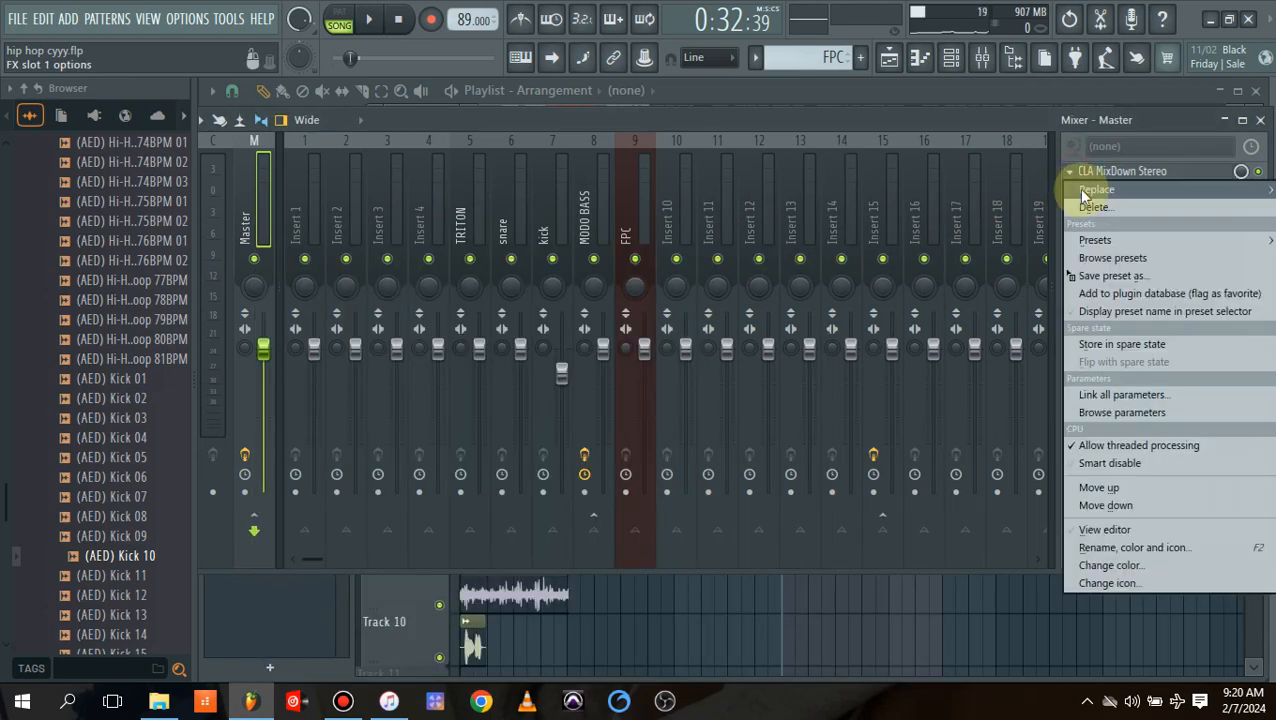
mouse_move(1088, 189)
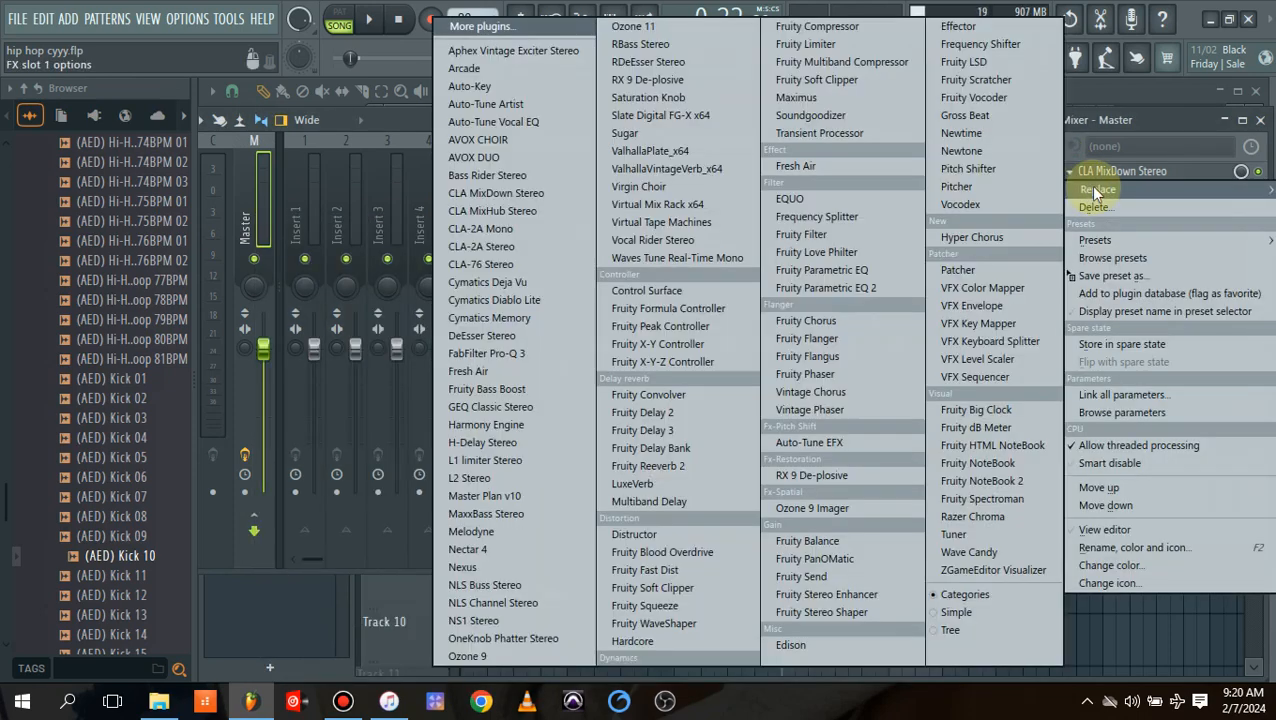
left_click(811, 100)
left_click_drag(450, 219, 448, 110)
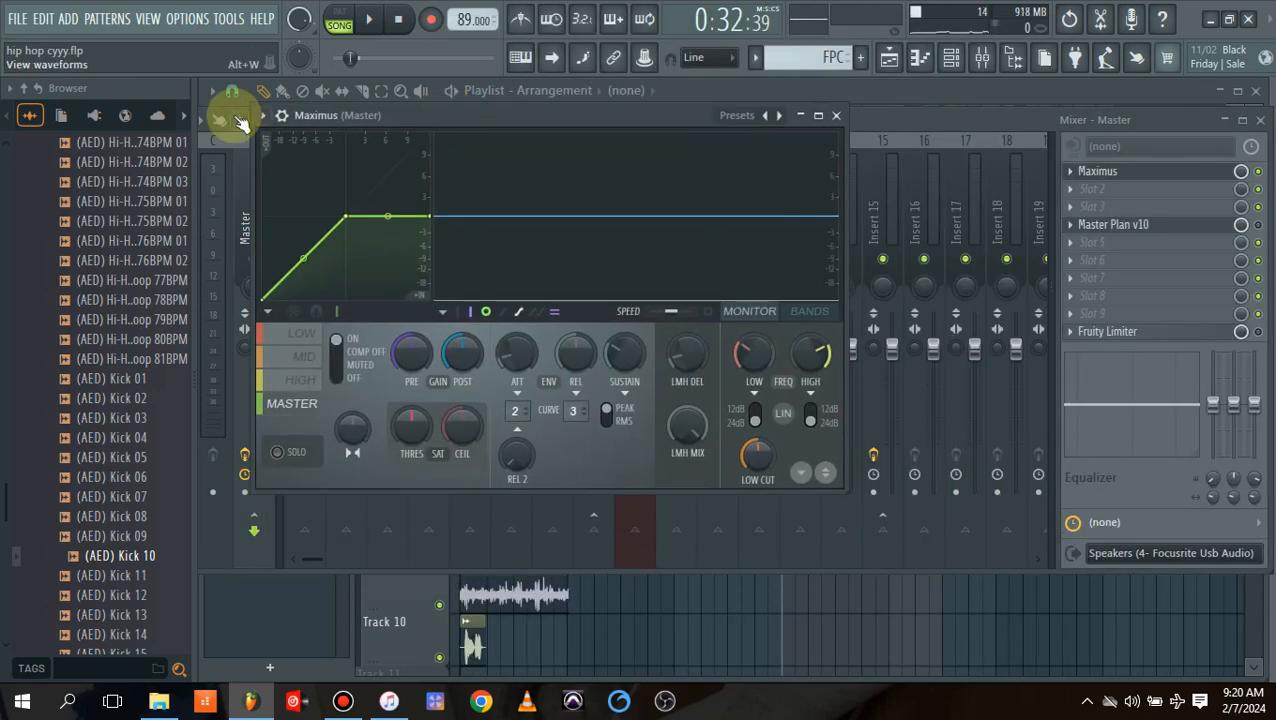
left_click(261, 116)
mouse_move(462, 132)
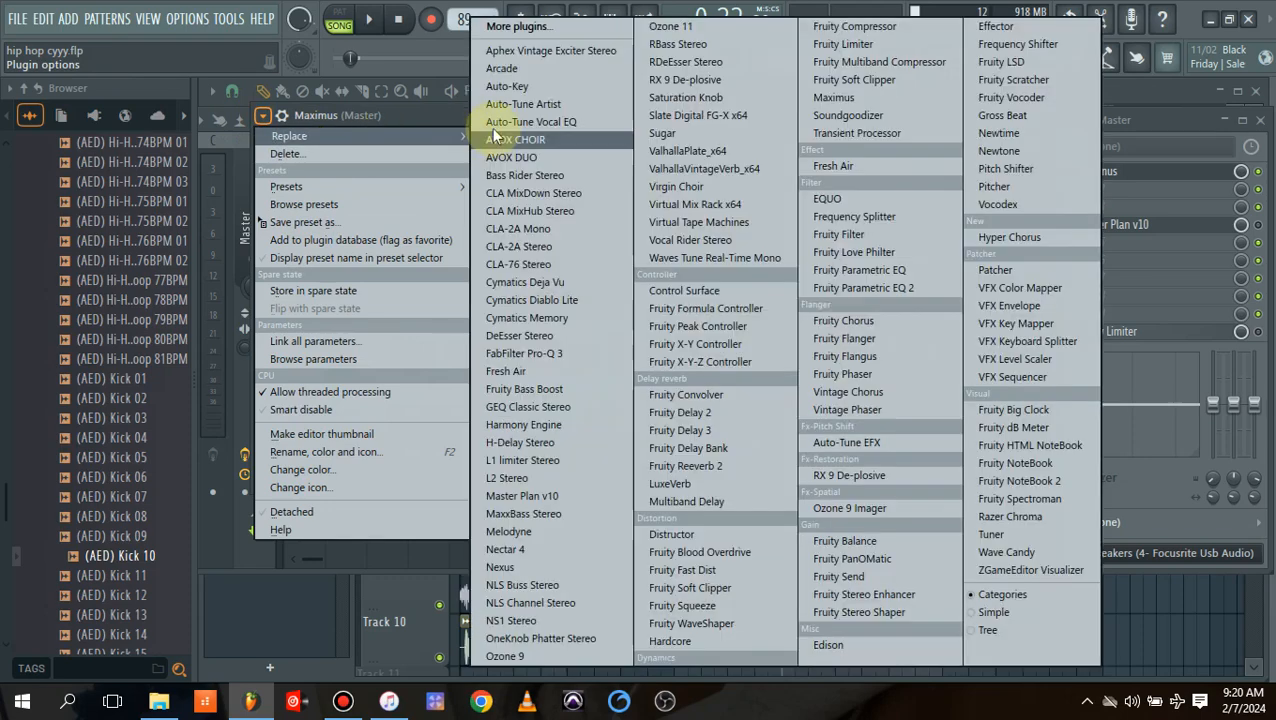
left_click(396, 115)
- Play the section from bar 13 through Maximus with its default settings
key("space")
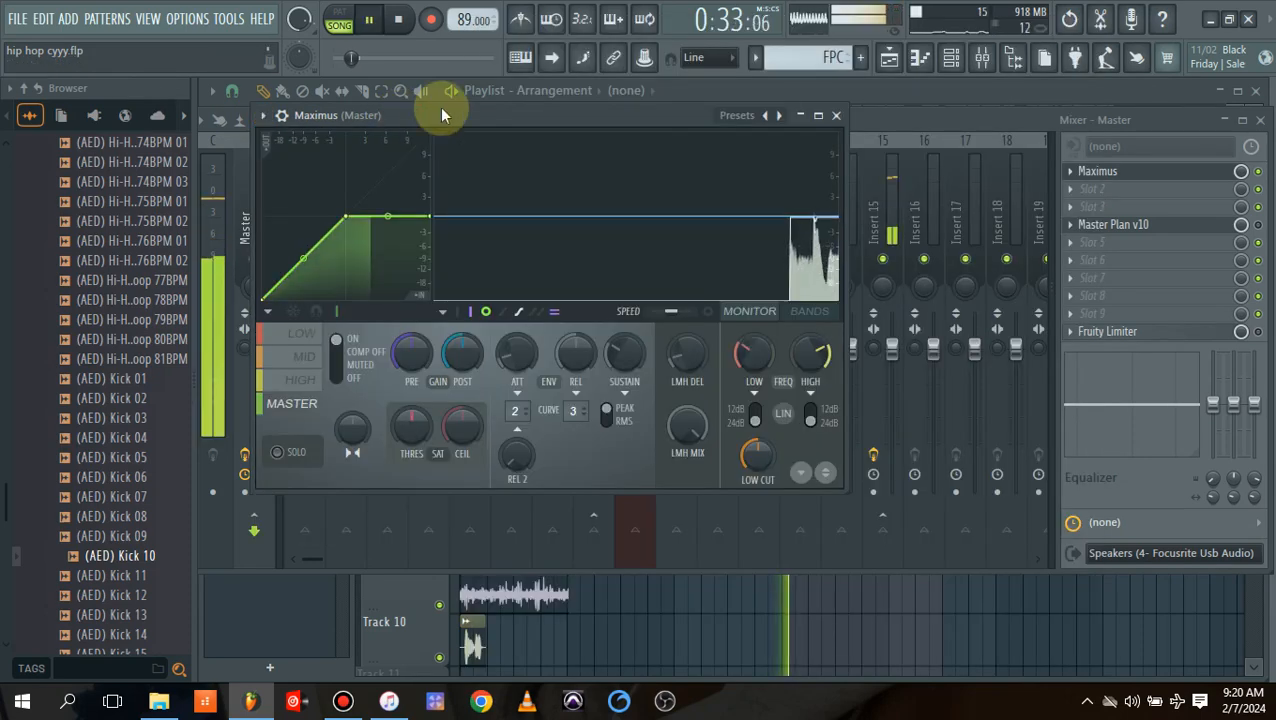
left_click_drag(645, 112, 780, 191)
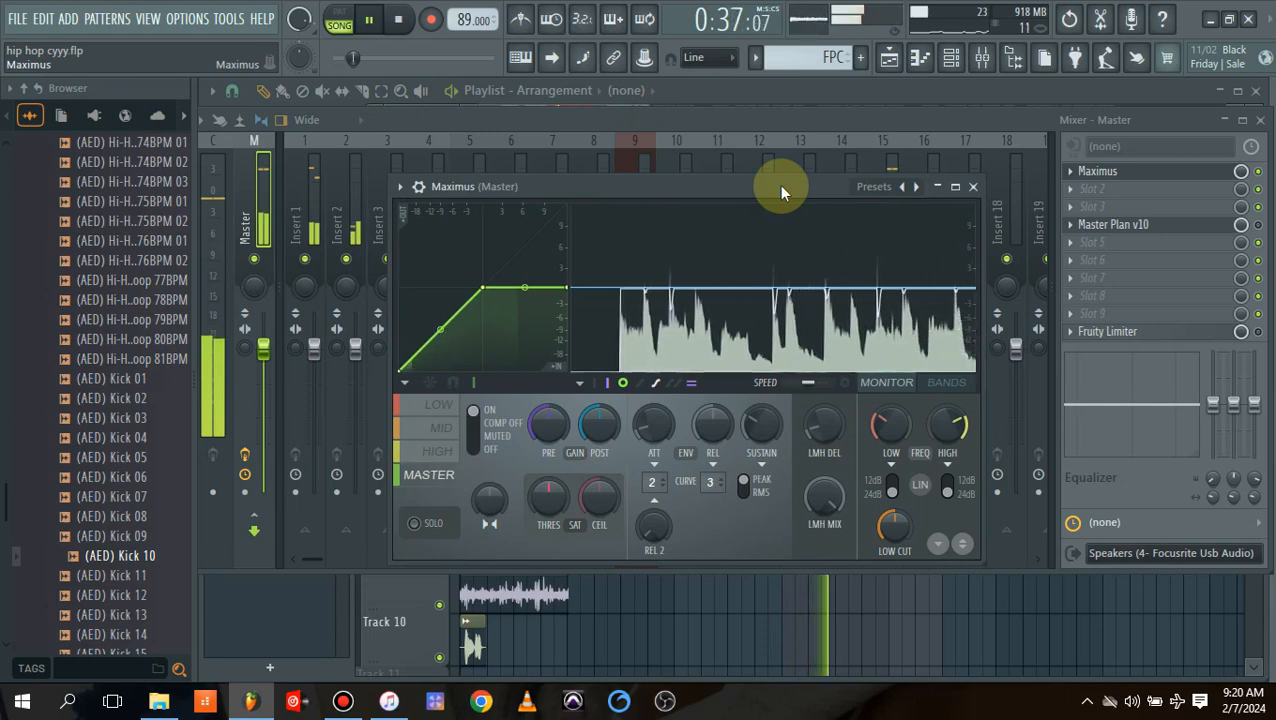
key("space")
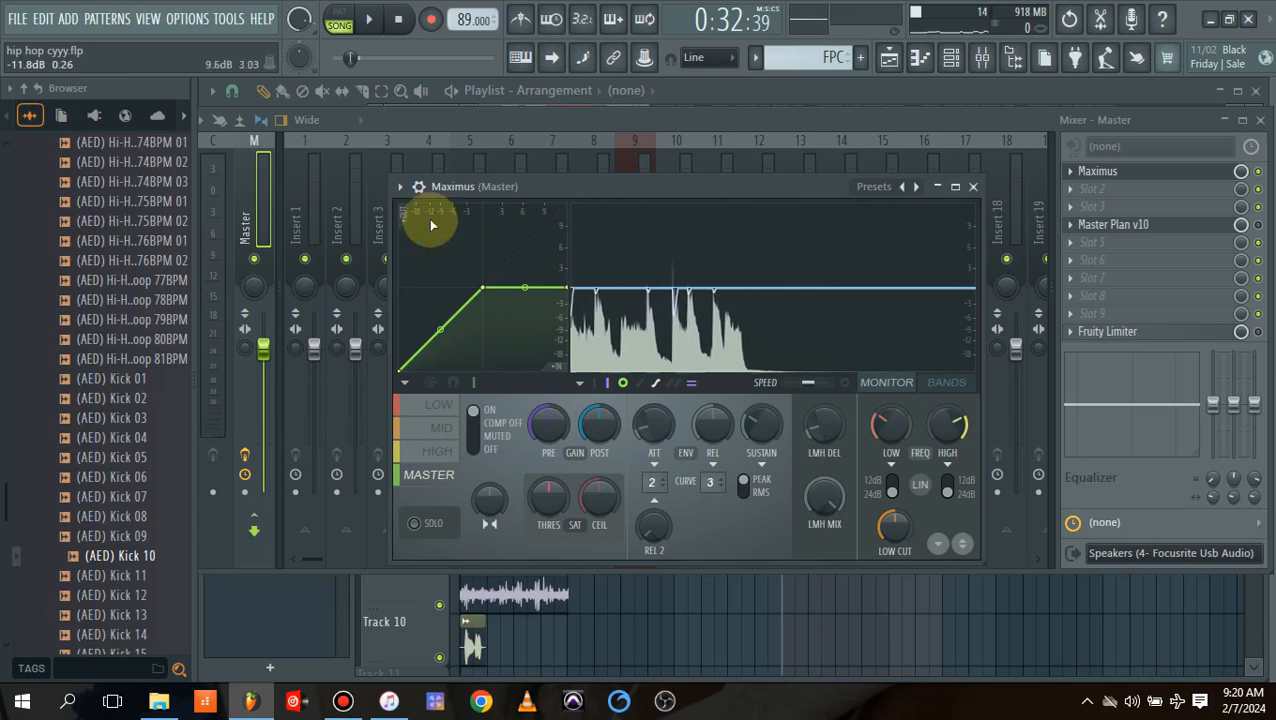
- Load the mastering preset Master aid 1 in Maximus and move its editor aside
left_click(405, 190)
mouse_move(527, 257)
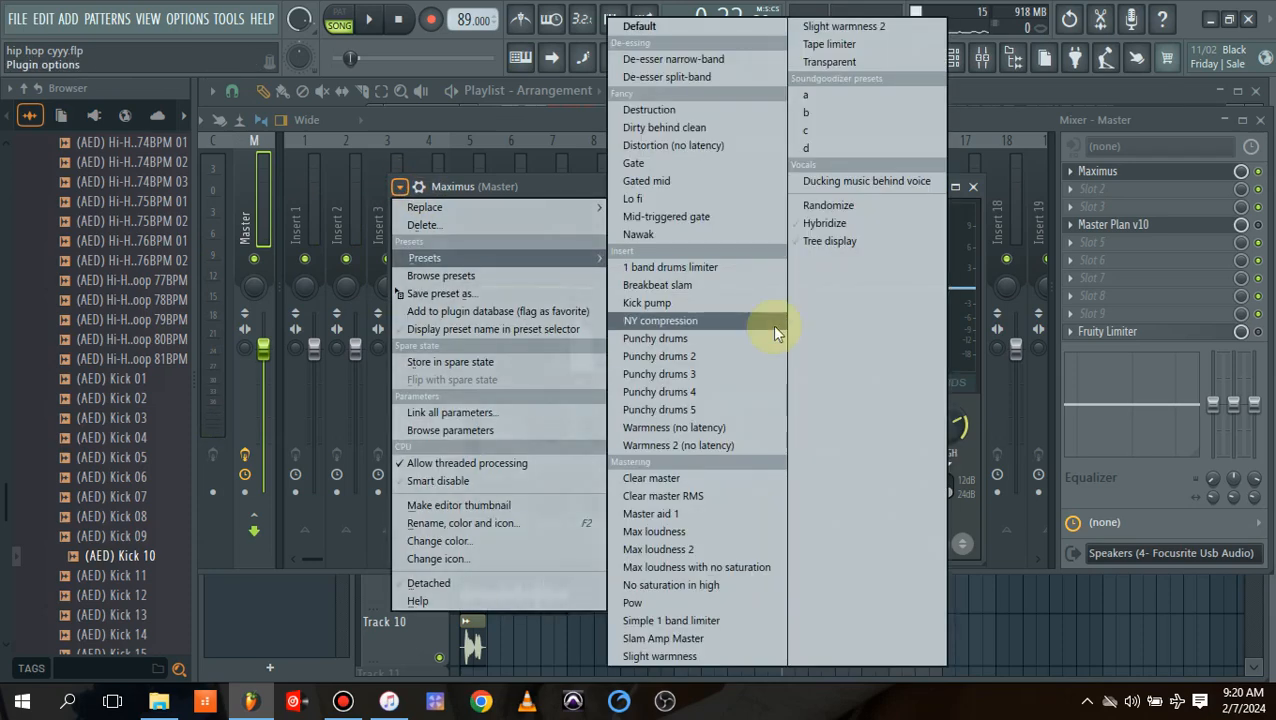
left_click(687, 508)
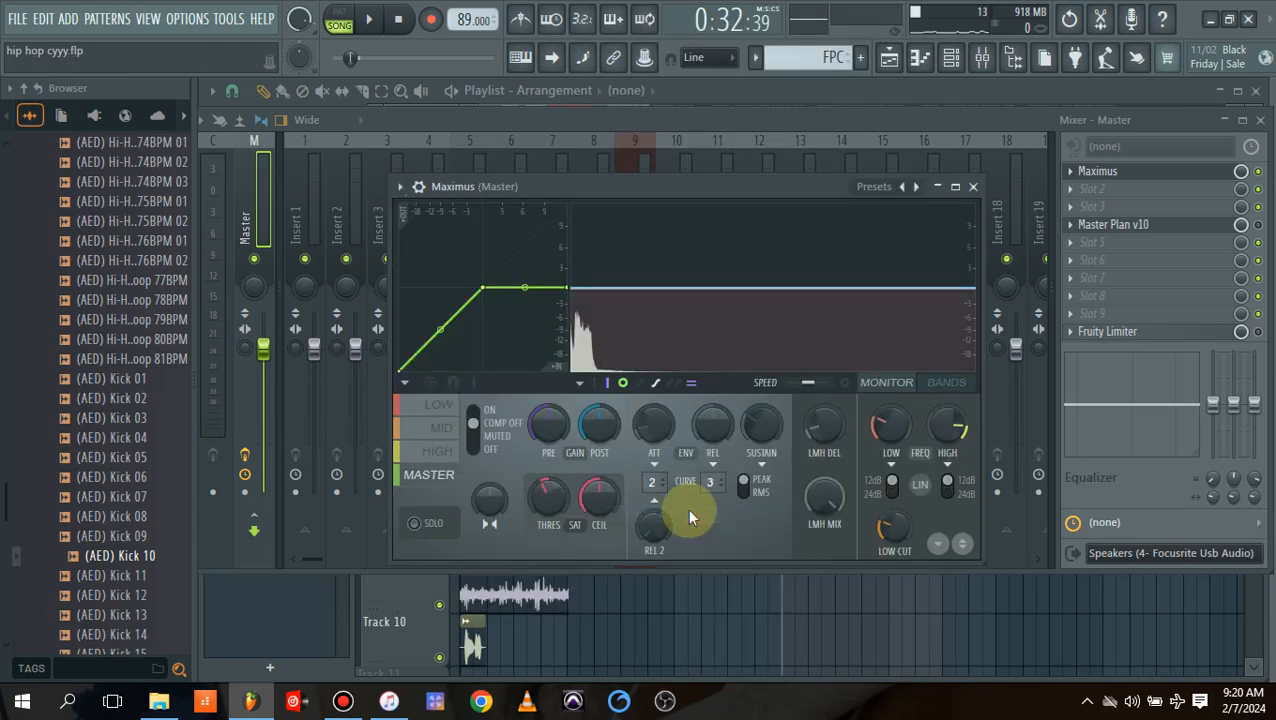
left_click_drag(660, 194, 718, 228)
- Play the section through the Maximus preset, toggling the effect in the master slot to compare the sound
key("space")
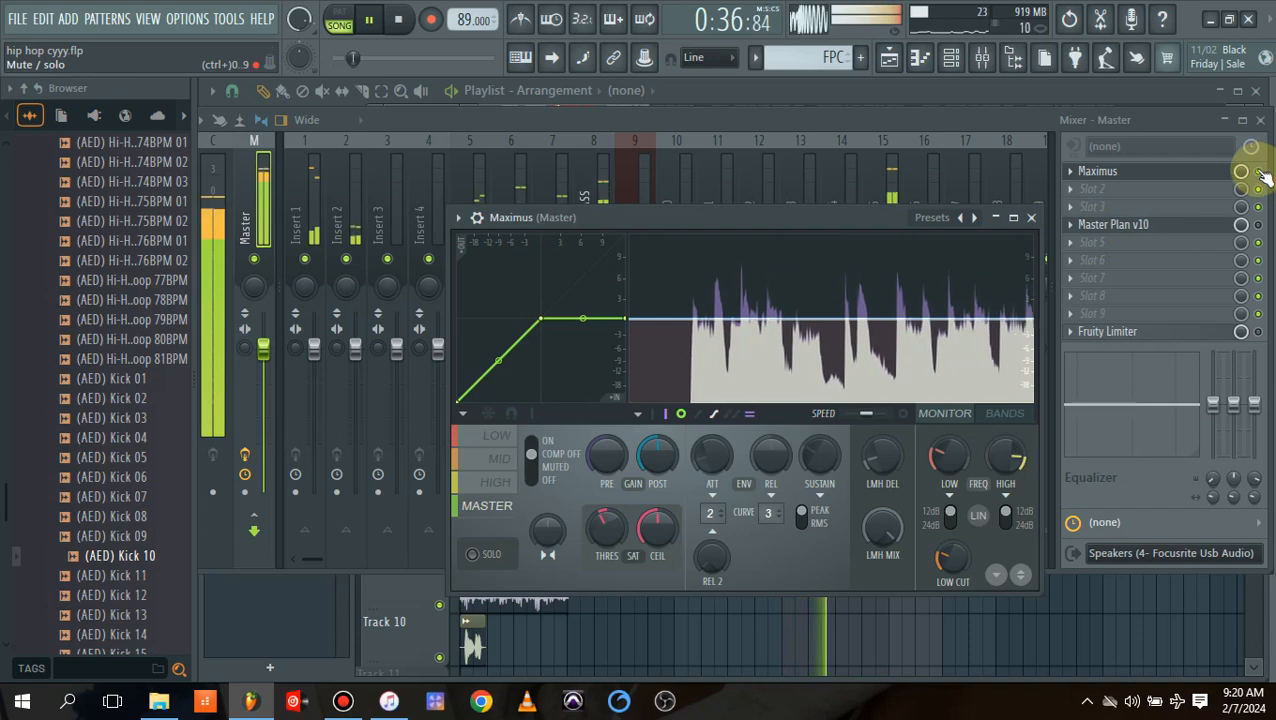
key("space")
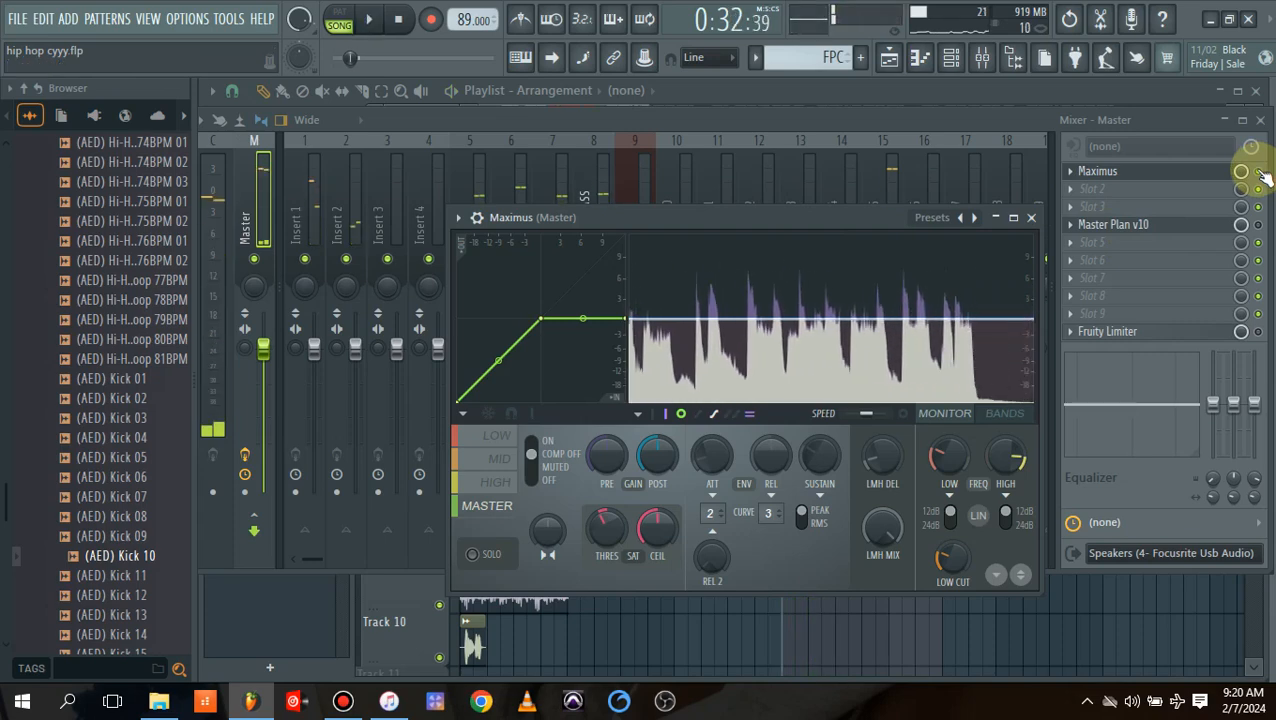
left_click(1263, 176)
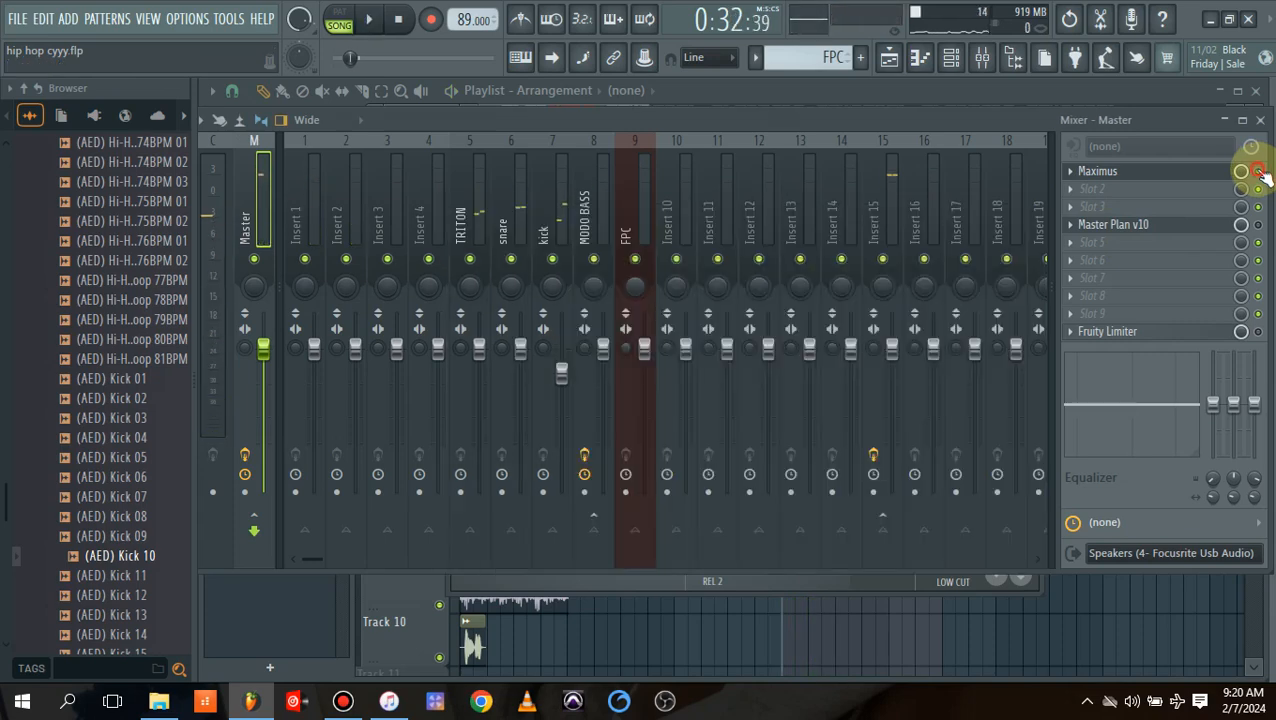
key("space")
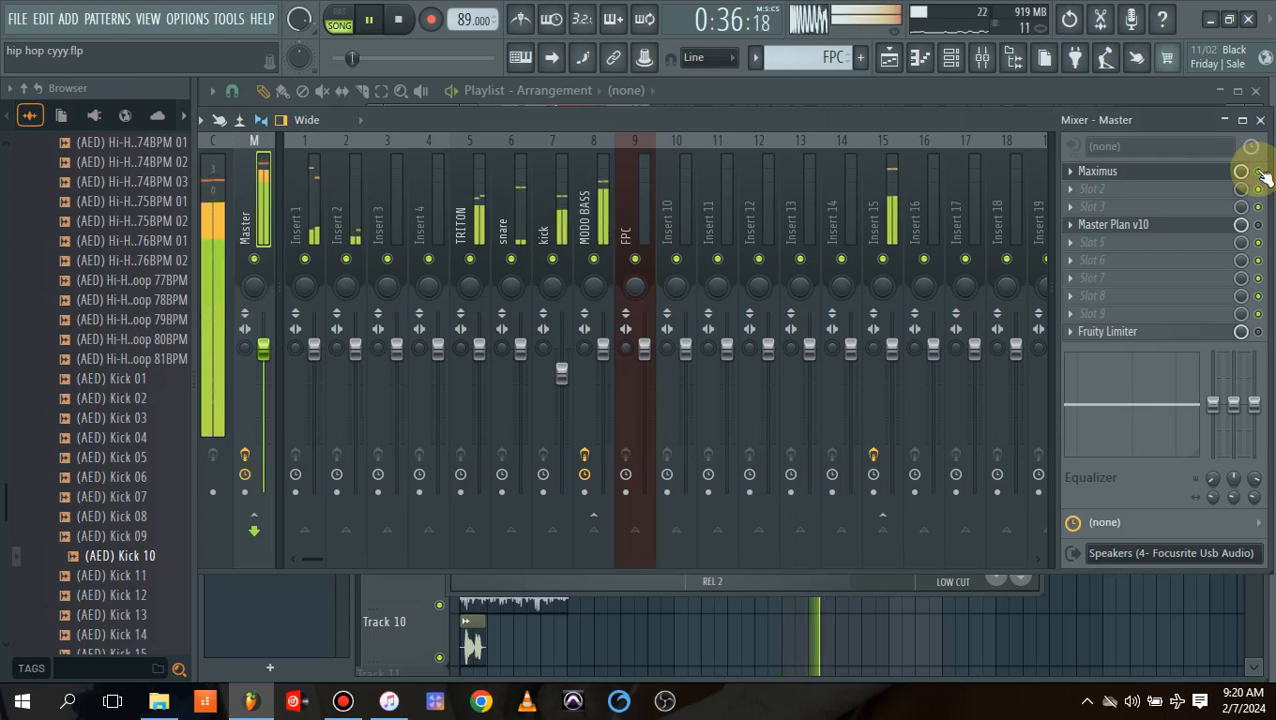
key("space")
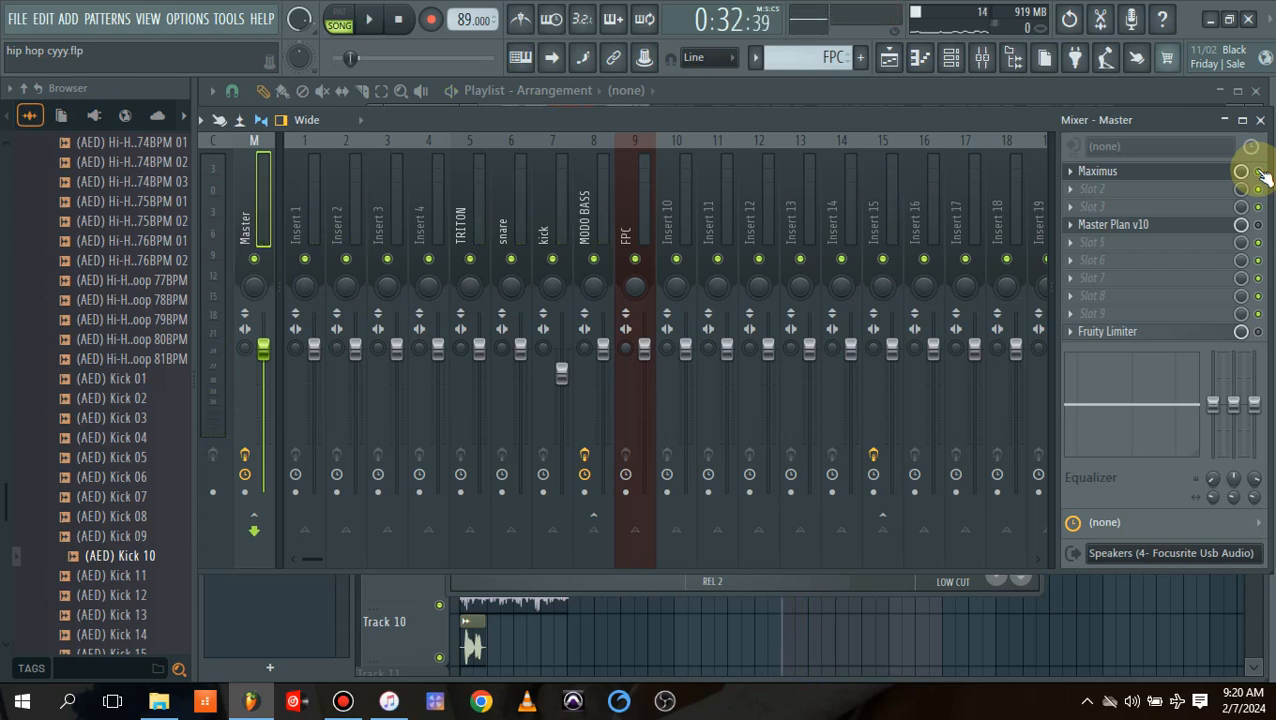
- Show the Maximus band display, lower the low band's pre gain to 2.6 dB and bring the high band down to a matching level
left_click(1095, 171)
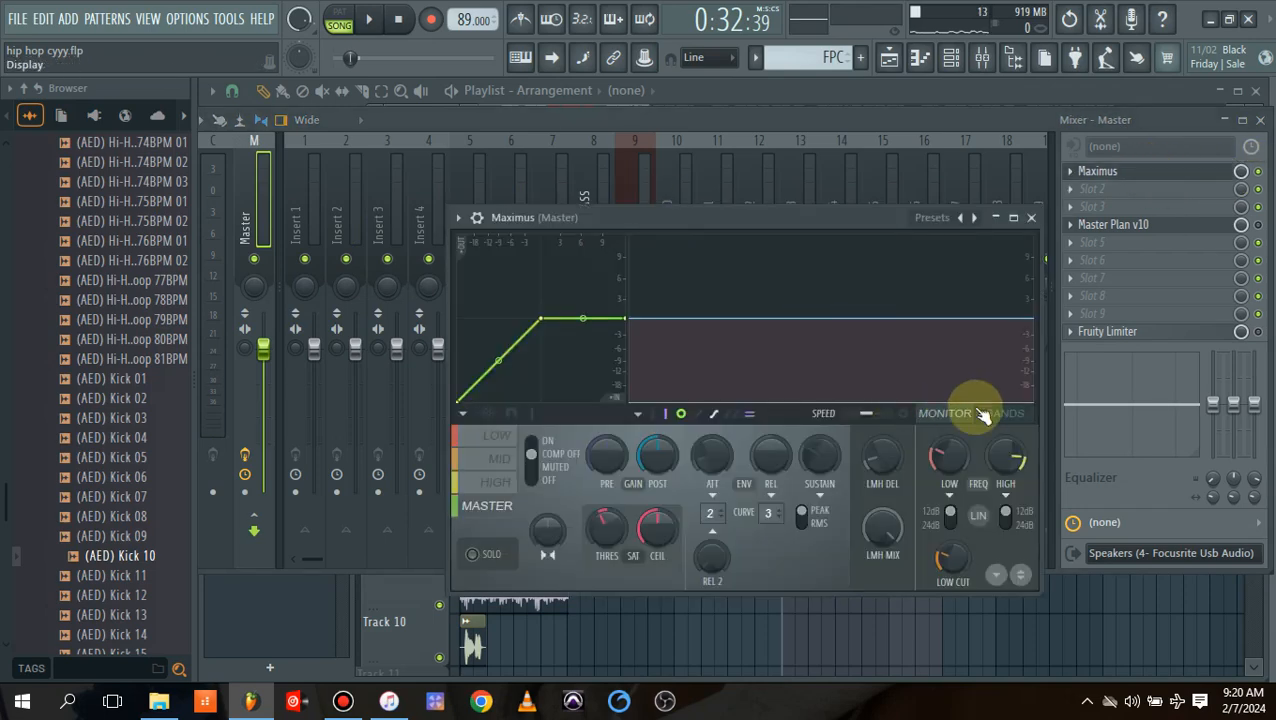
left_click(1001, 417)
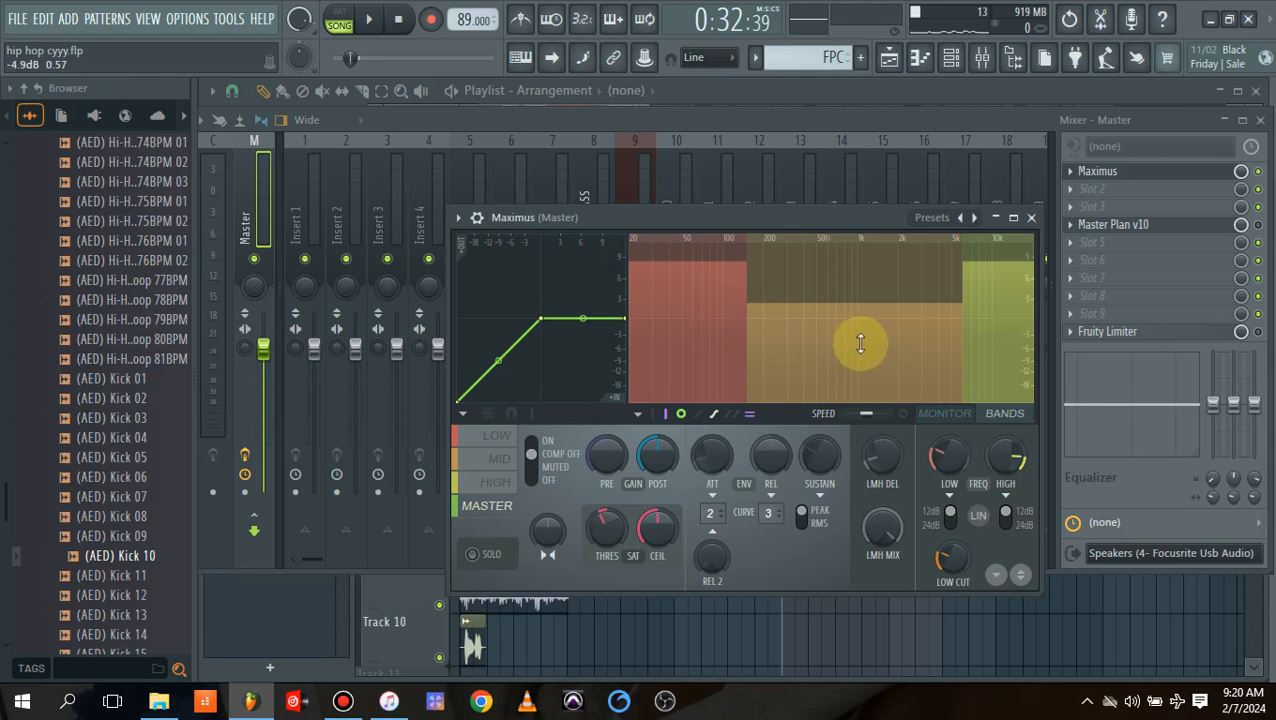
left_click_drag(690, 265, 690, 303)
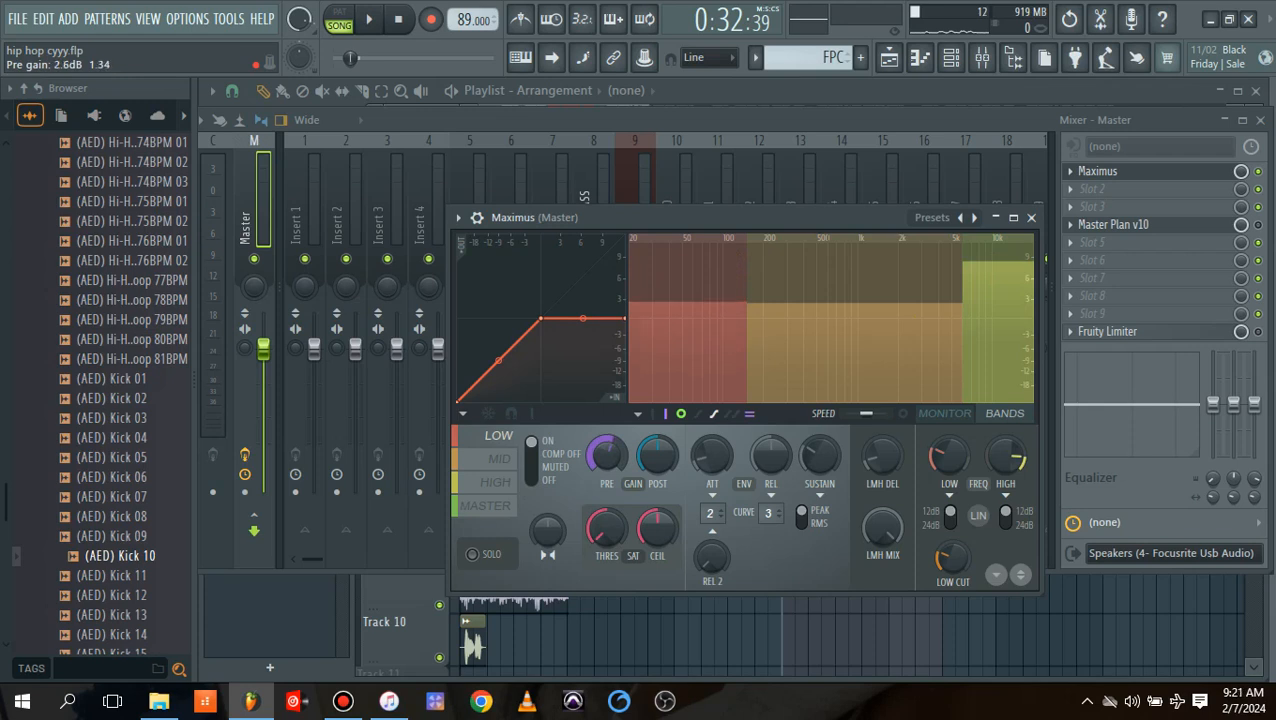
left_click_drag(984, 262, 984, 300)
- Play the section with the lowered low and high band gains, bring the mixer forward and stop playback
key("space")
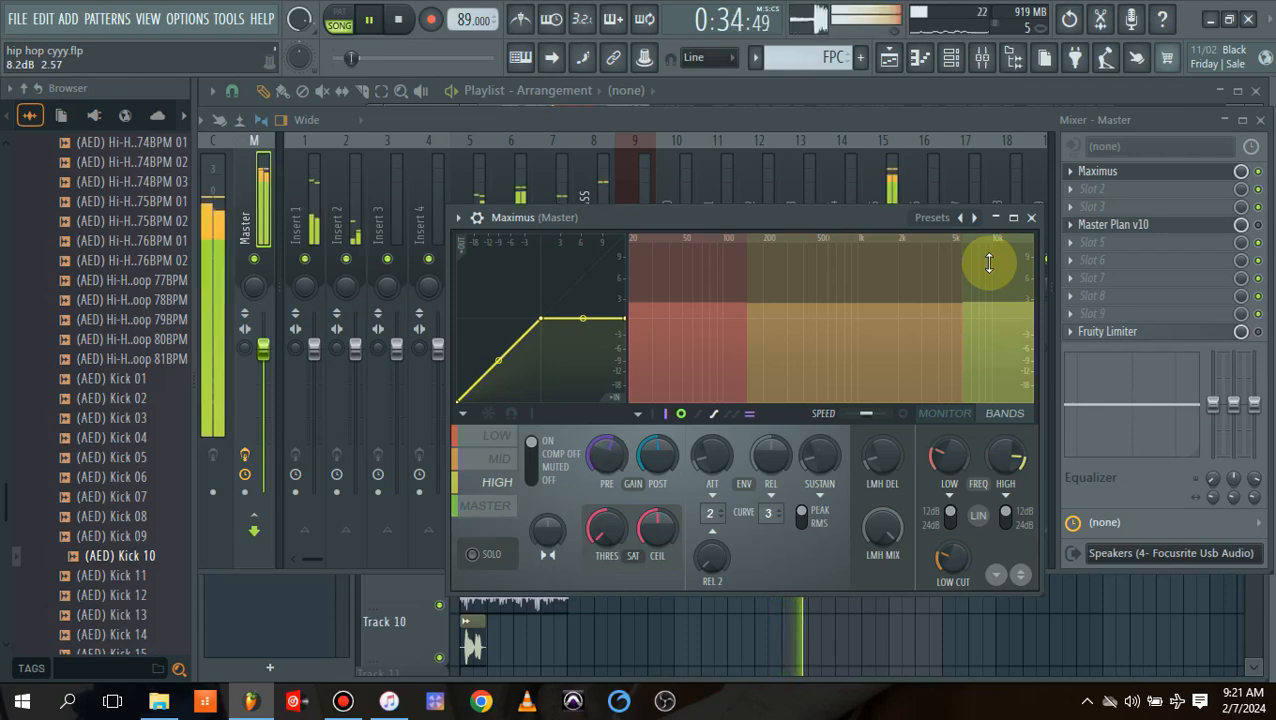
left_click(650, 122)
key("space")
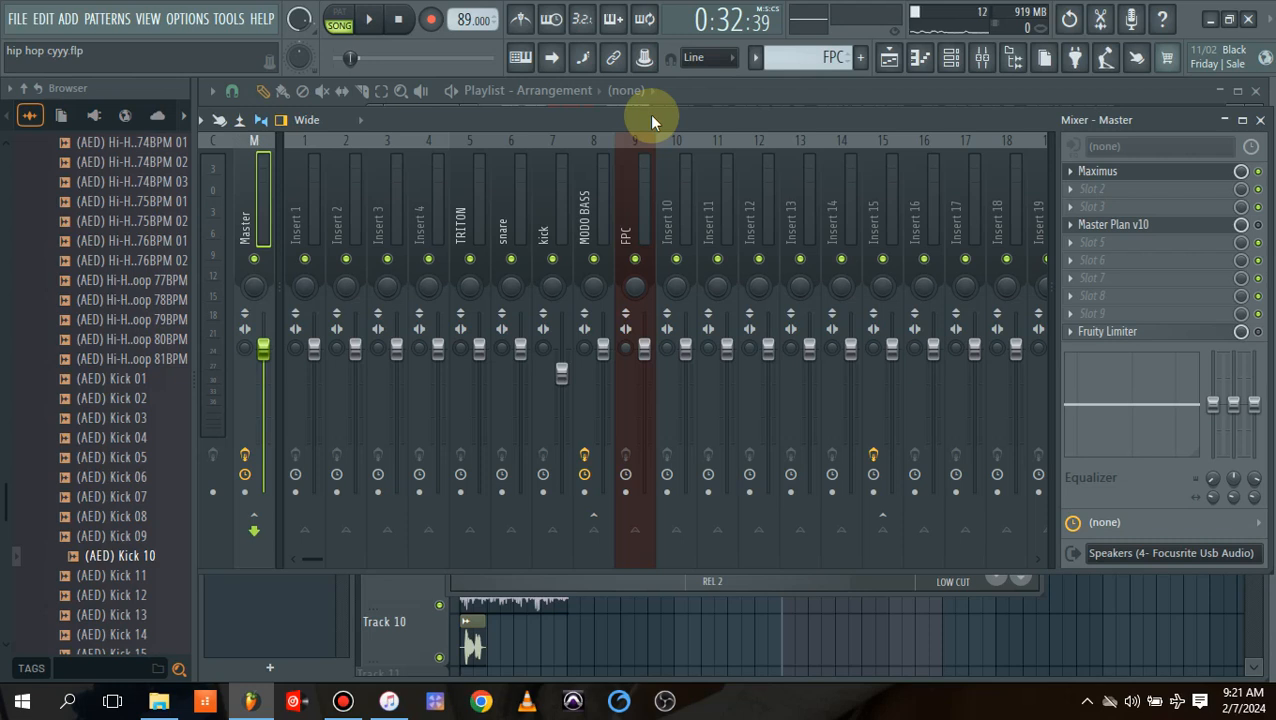
- Reopen the Maximus editor from the master slot, reposition it and play the section again
left_click(1122, 175)
left_click_drag(788, 218, 714, 188)
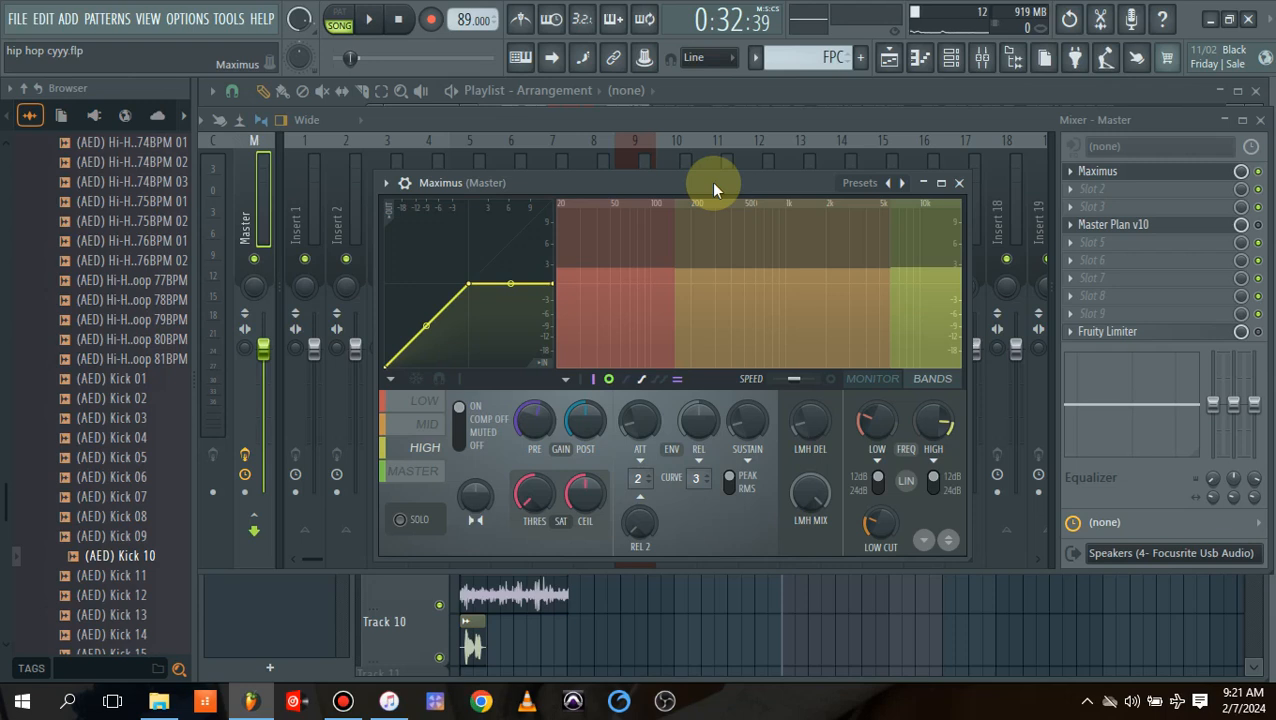
key("space")
key("space")
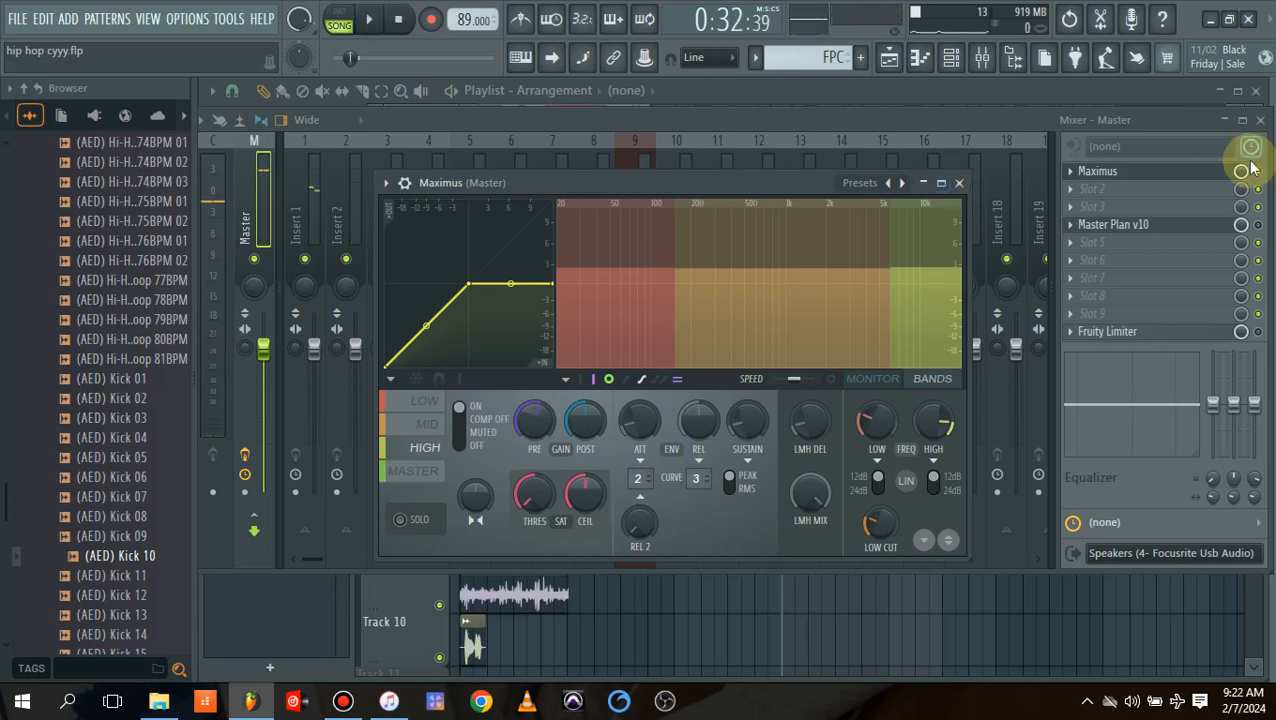
- Leave the Maximus editor and replay the section to check the master output level in the mixer
key("Escape")
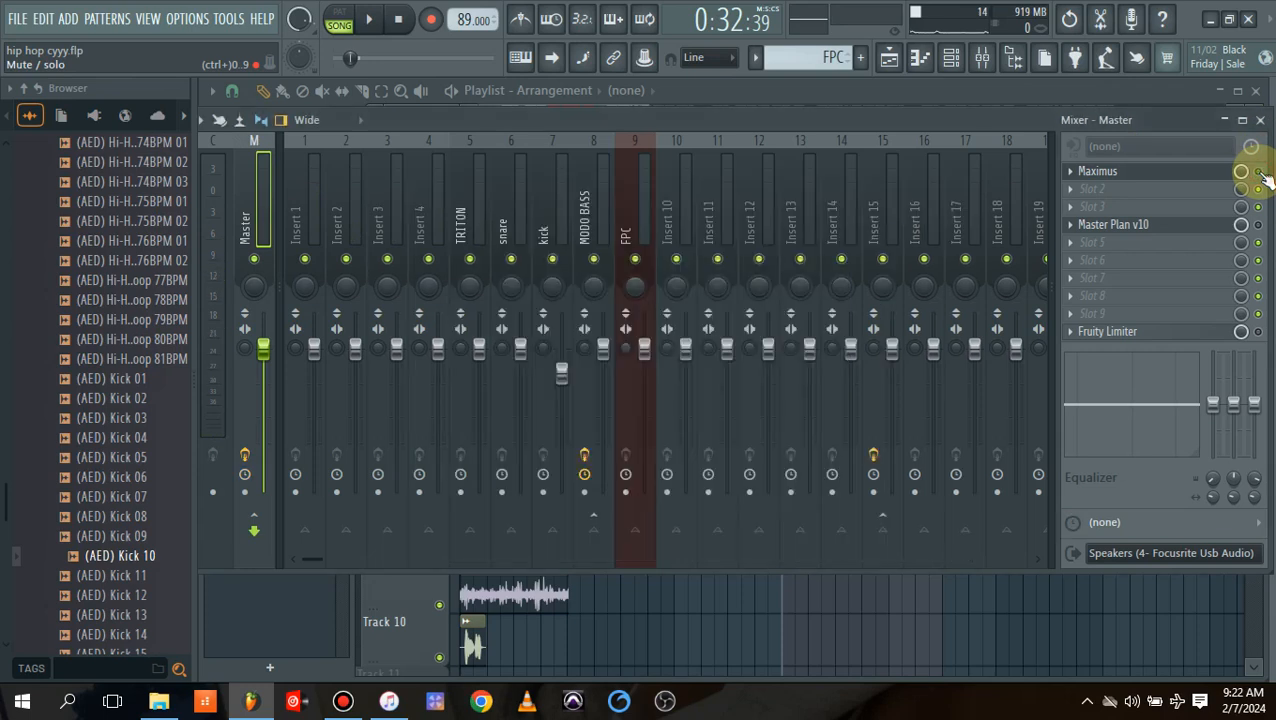
key("space")
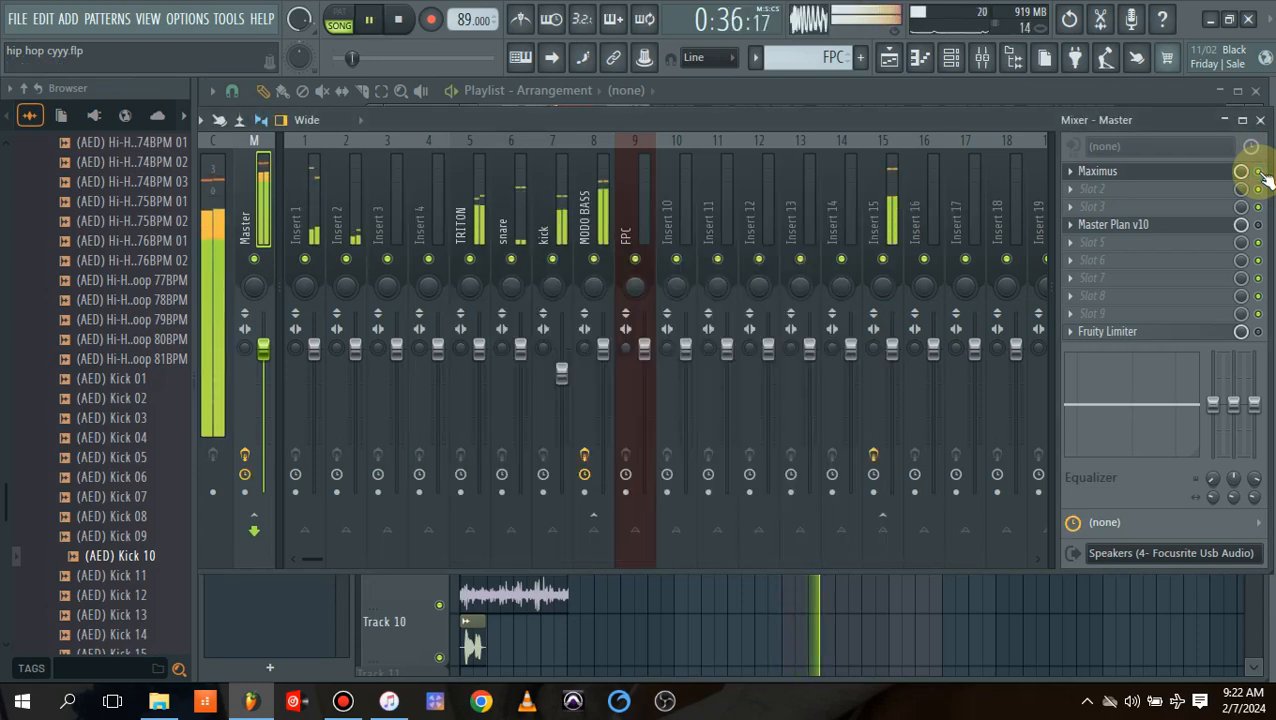
key("space")
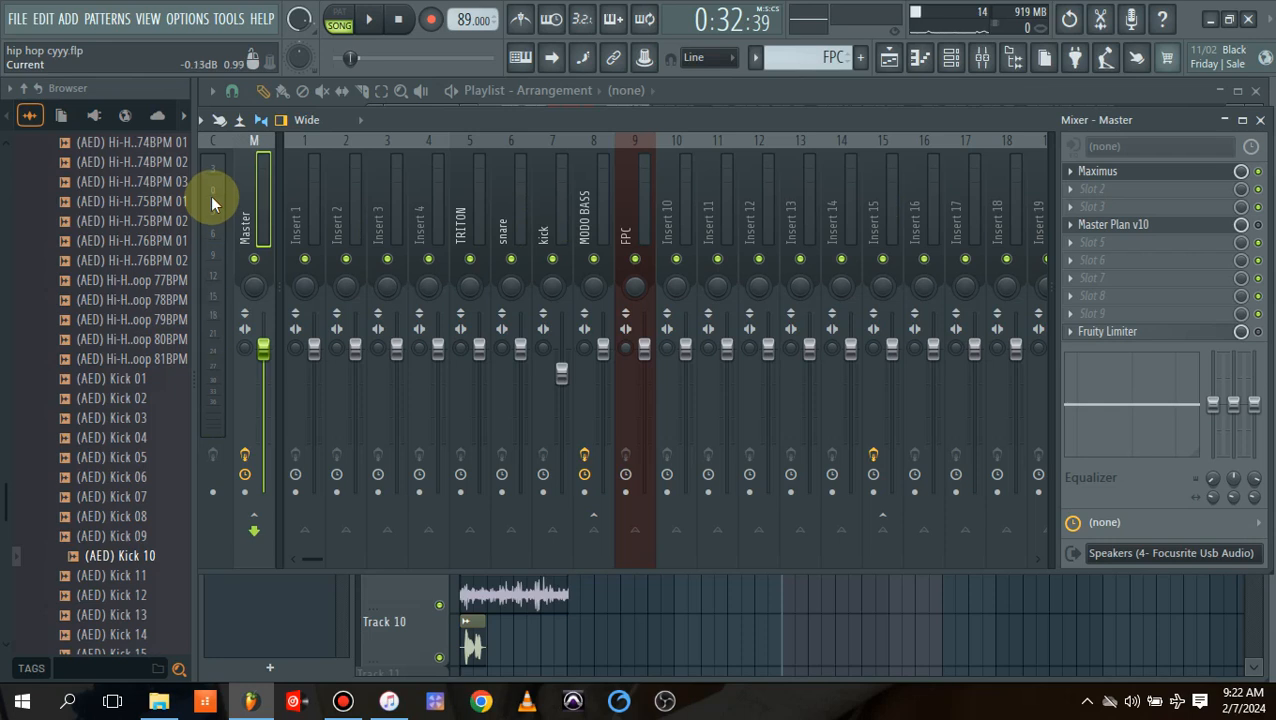
key("space")
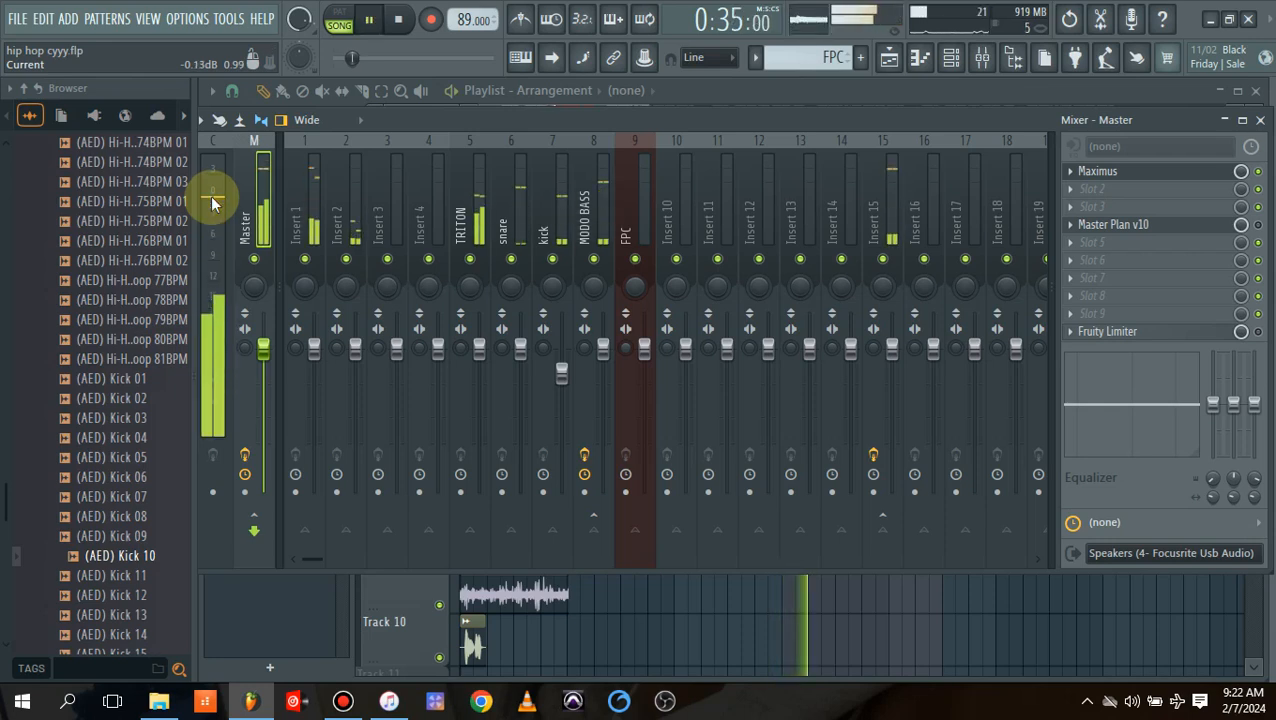
- Replay the section, reopen the Maximus editor from the master slot and check playback again with the current band gains
key("space")
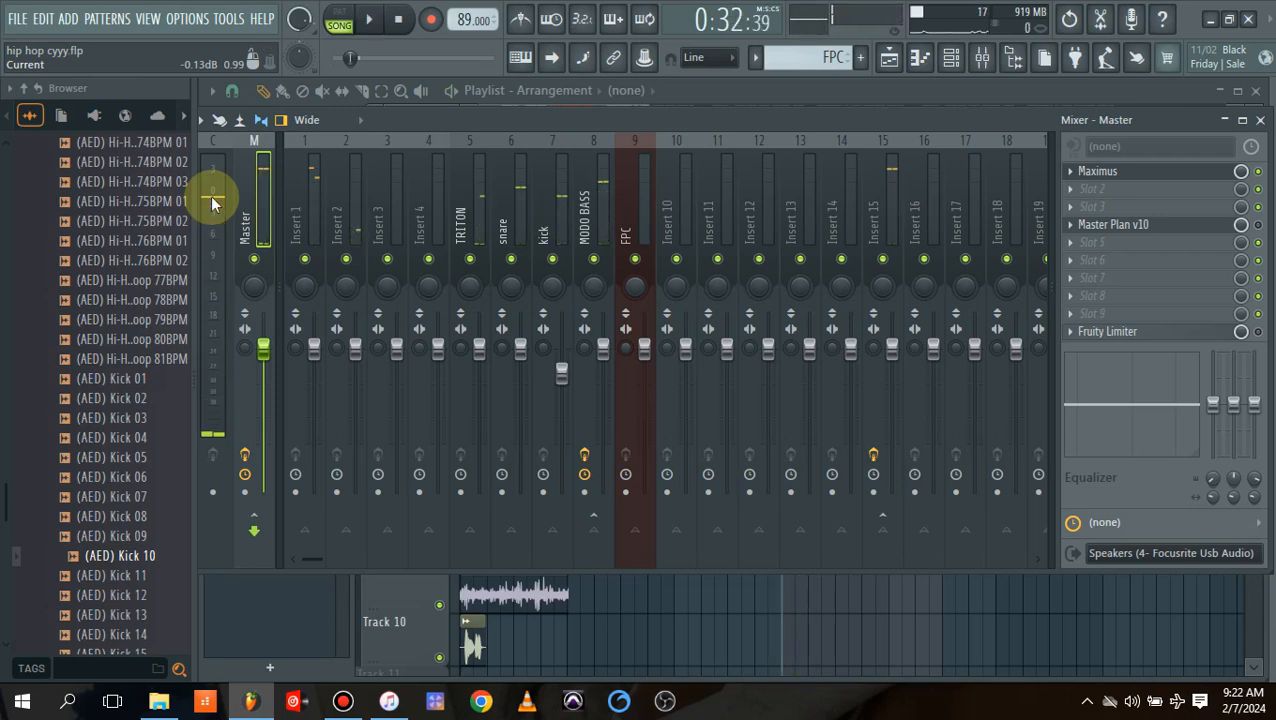
key("space")
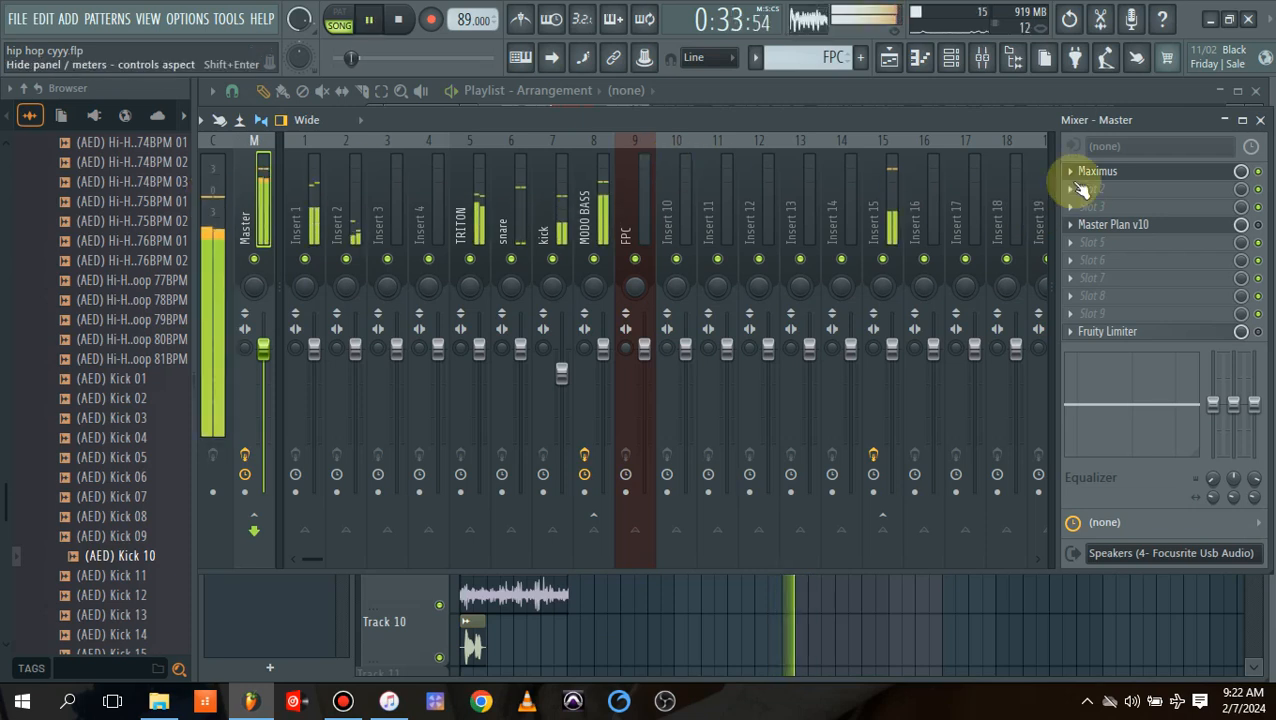
left_click(1156, 176)
key("space")
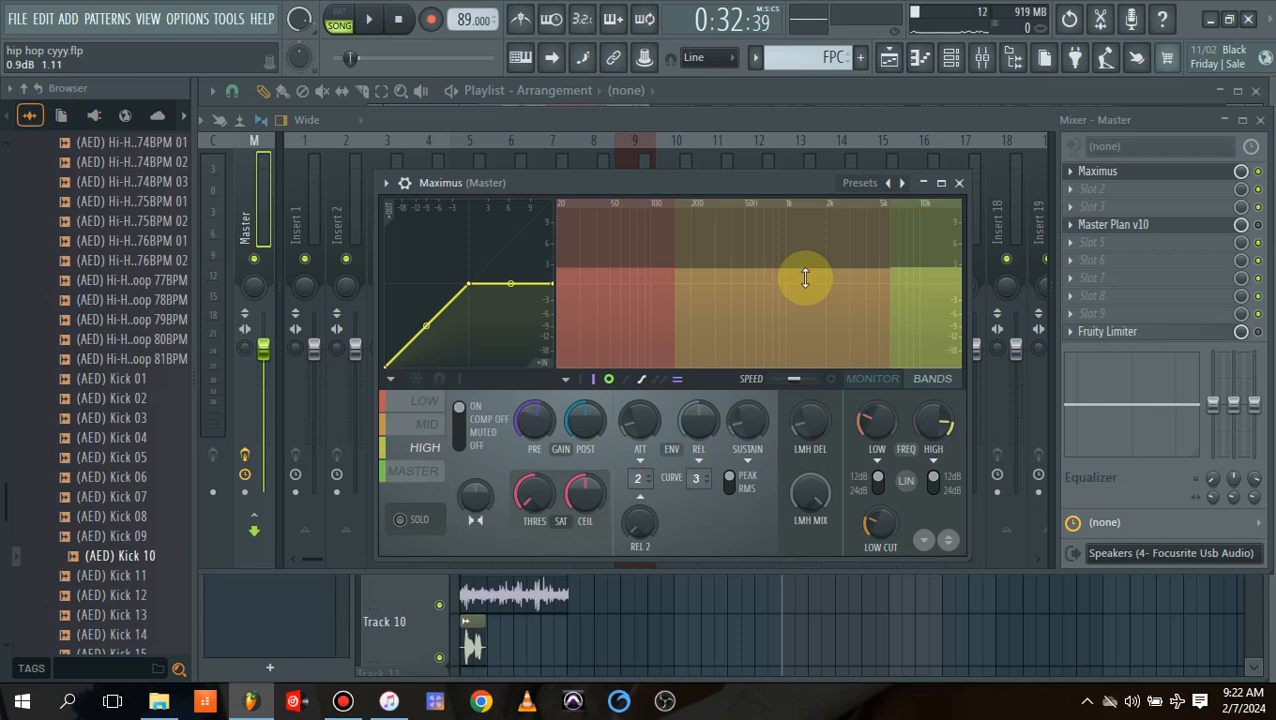
key("space")
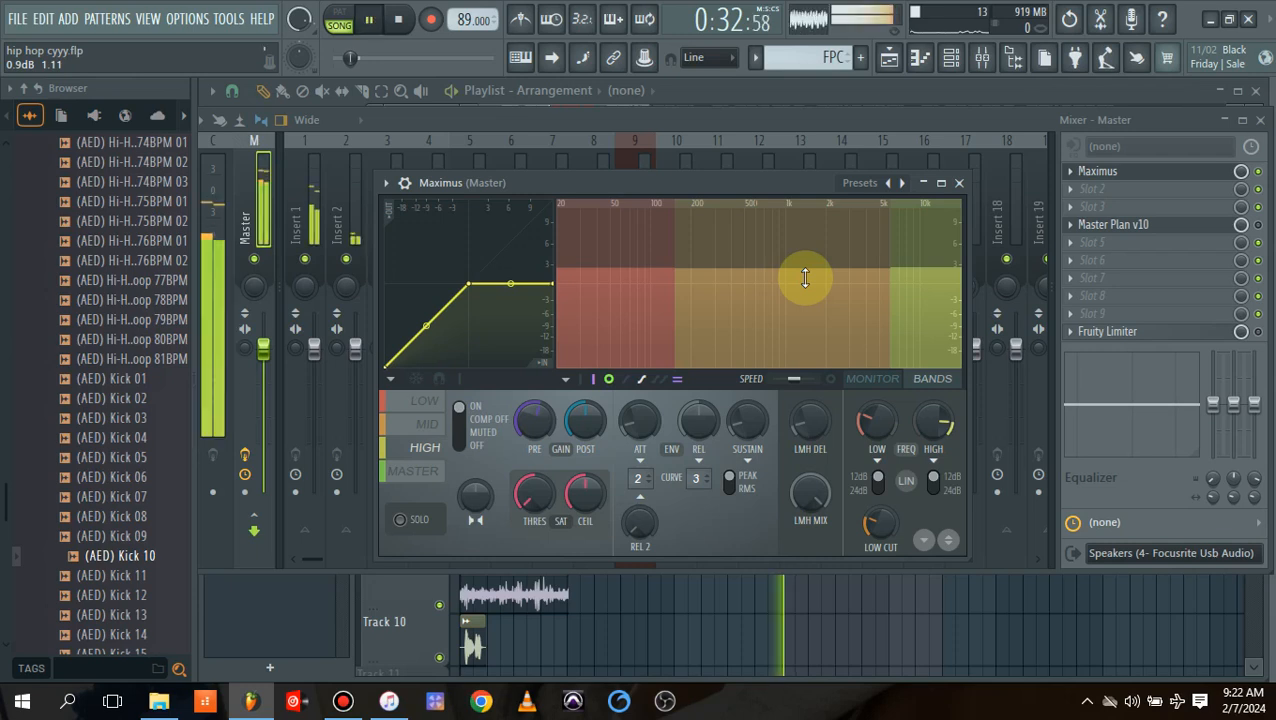
key("space")
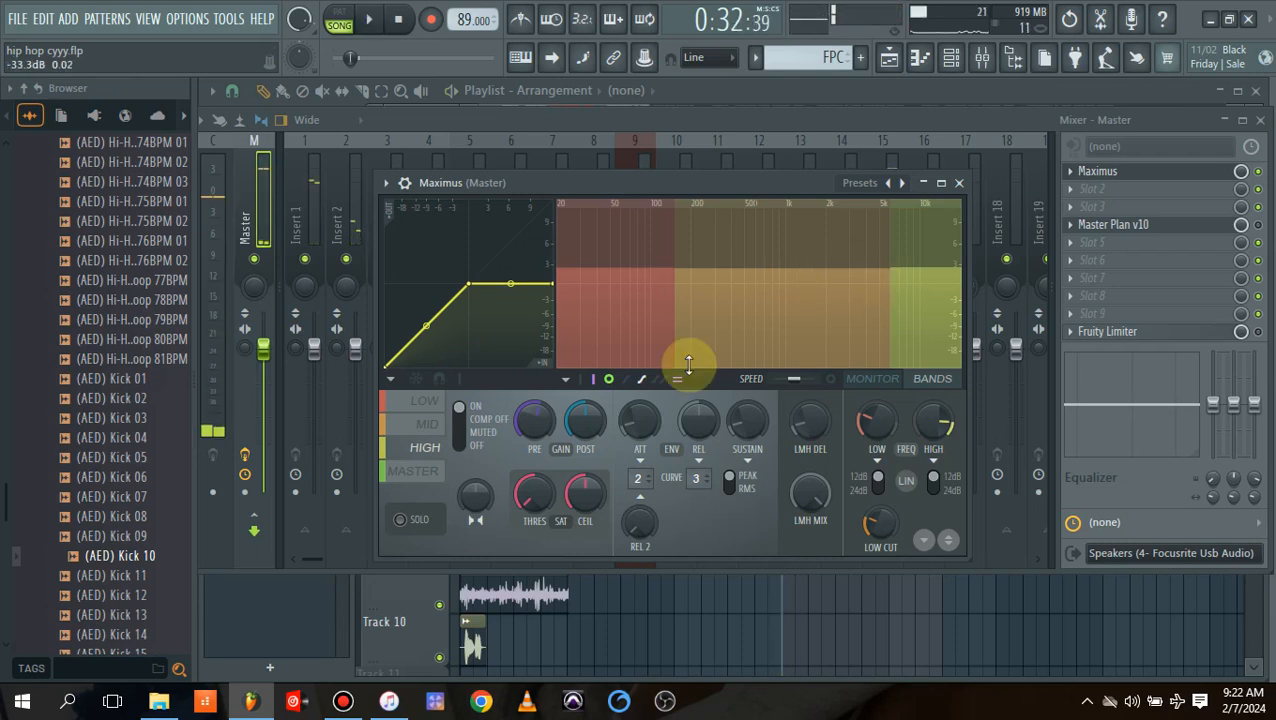
- Sweep the mid band's pre gain in Maximus during playback and set it to 0.0 dB
left_click(424, 424)
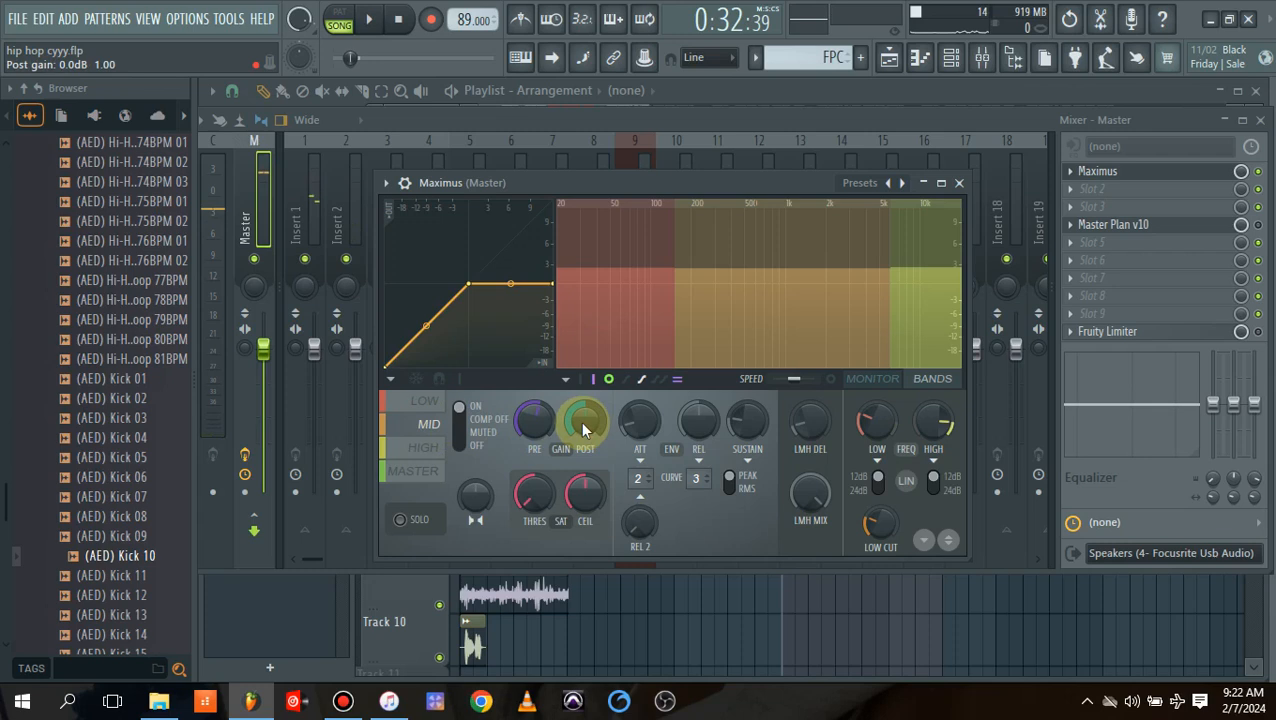
left_click_drag(583, 420, 534, 410)
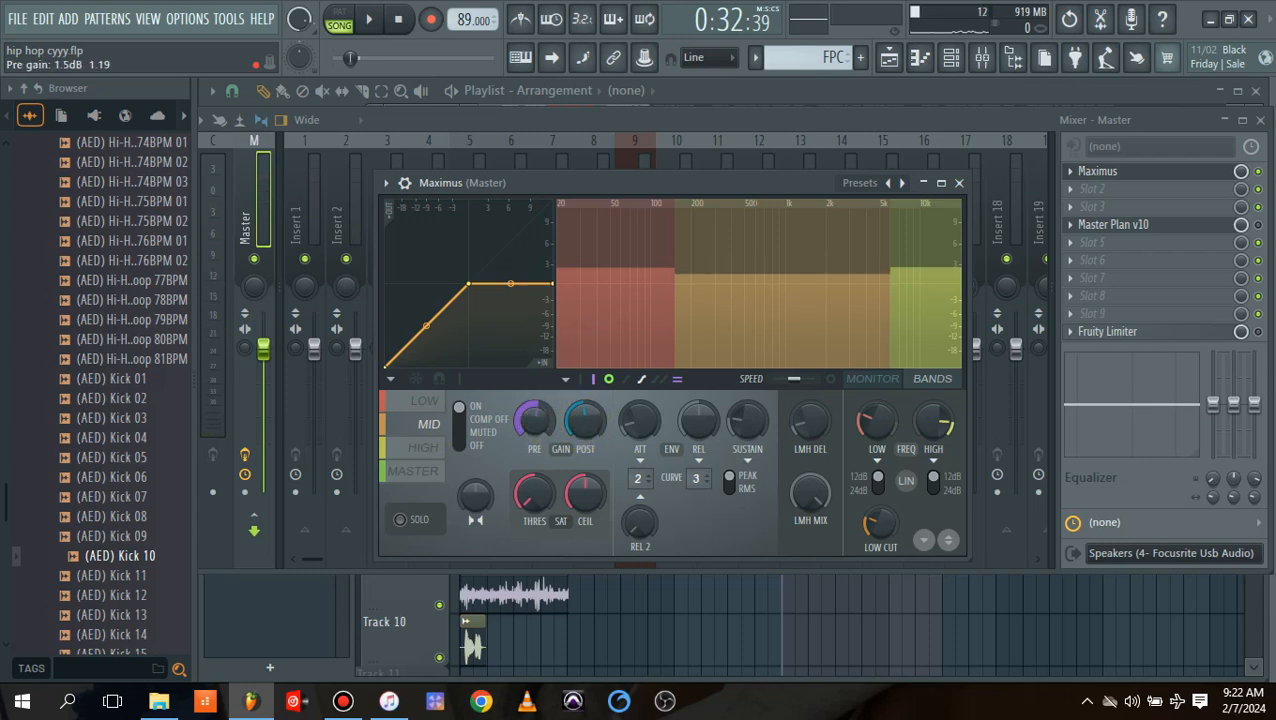
key("space")
left_click_drag(541, 414, 541, 495)
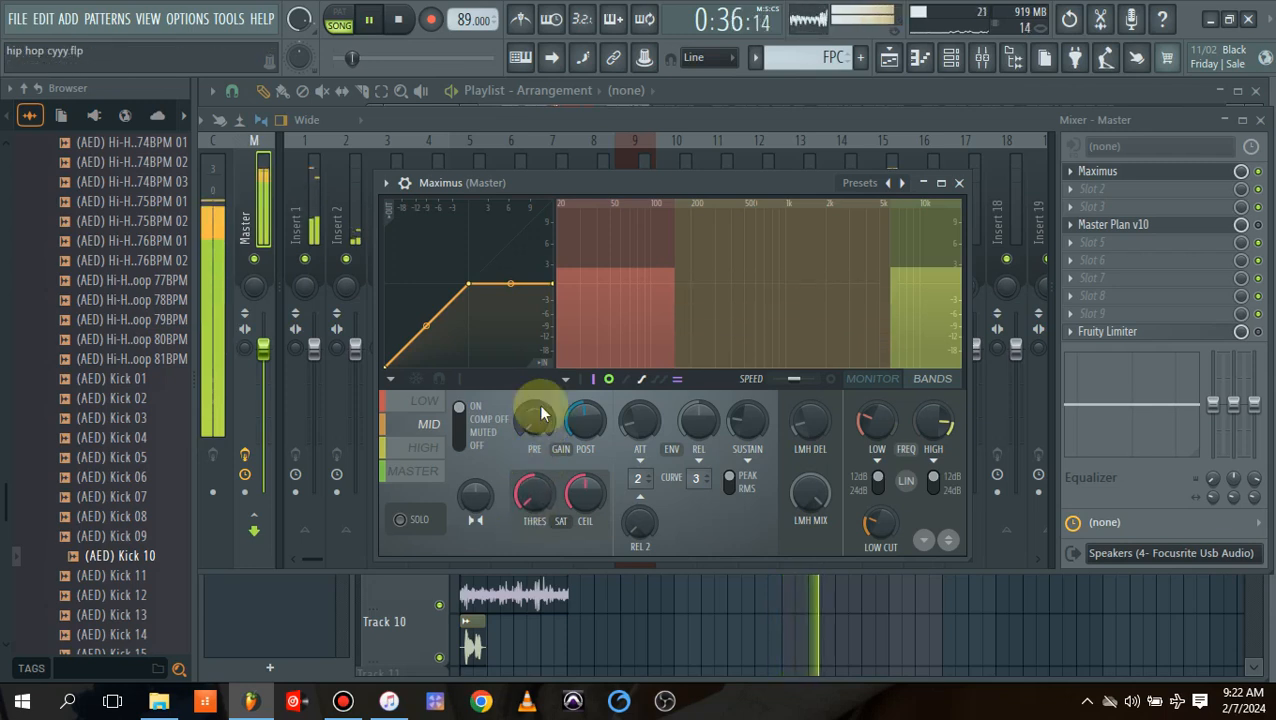
left_click_drag(539, 406, 539, 363)
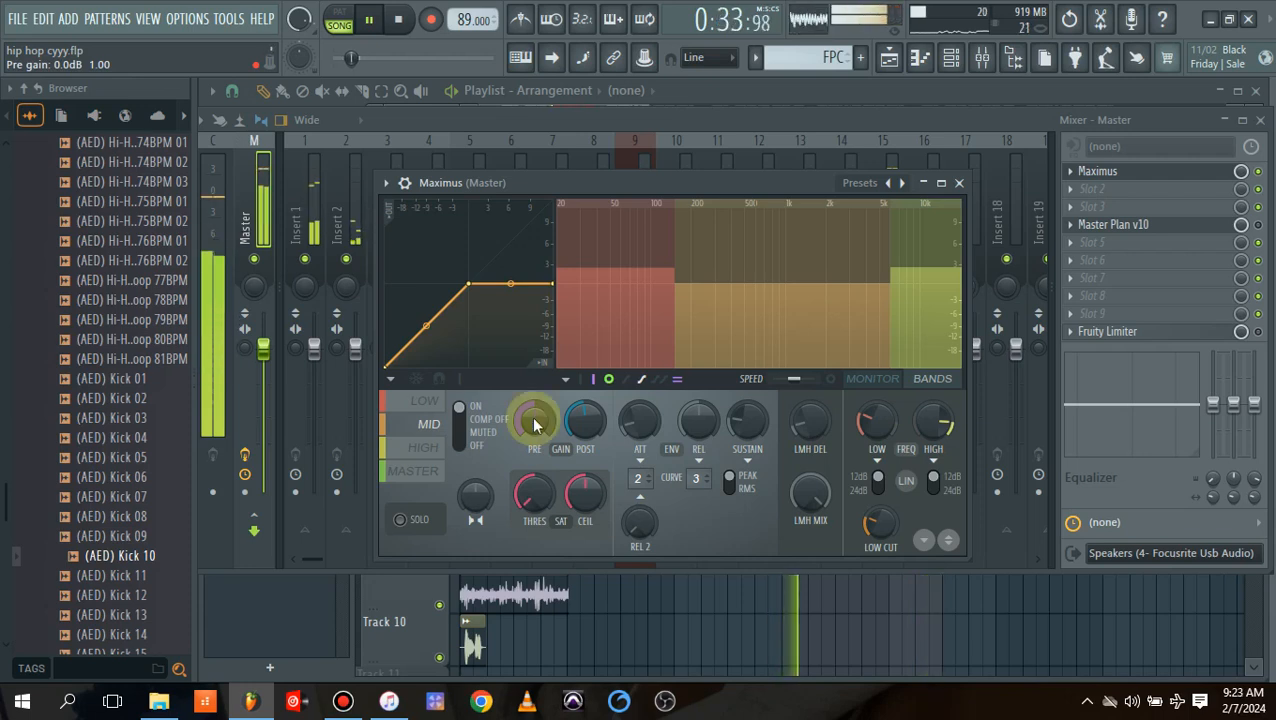
key("space")
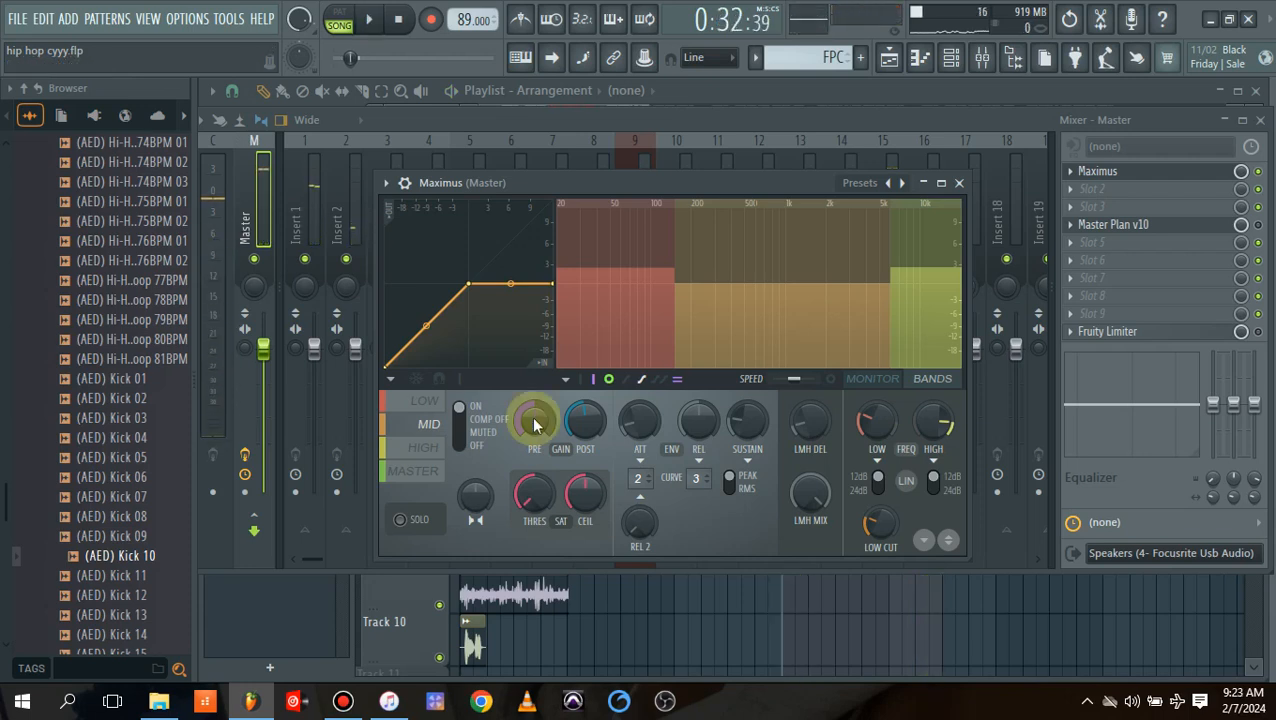
- Play the section several times to judge the sound with the new mid band gain
key("space")
key("space")
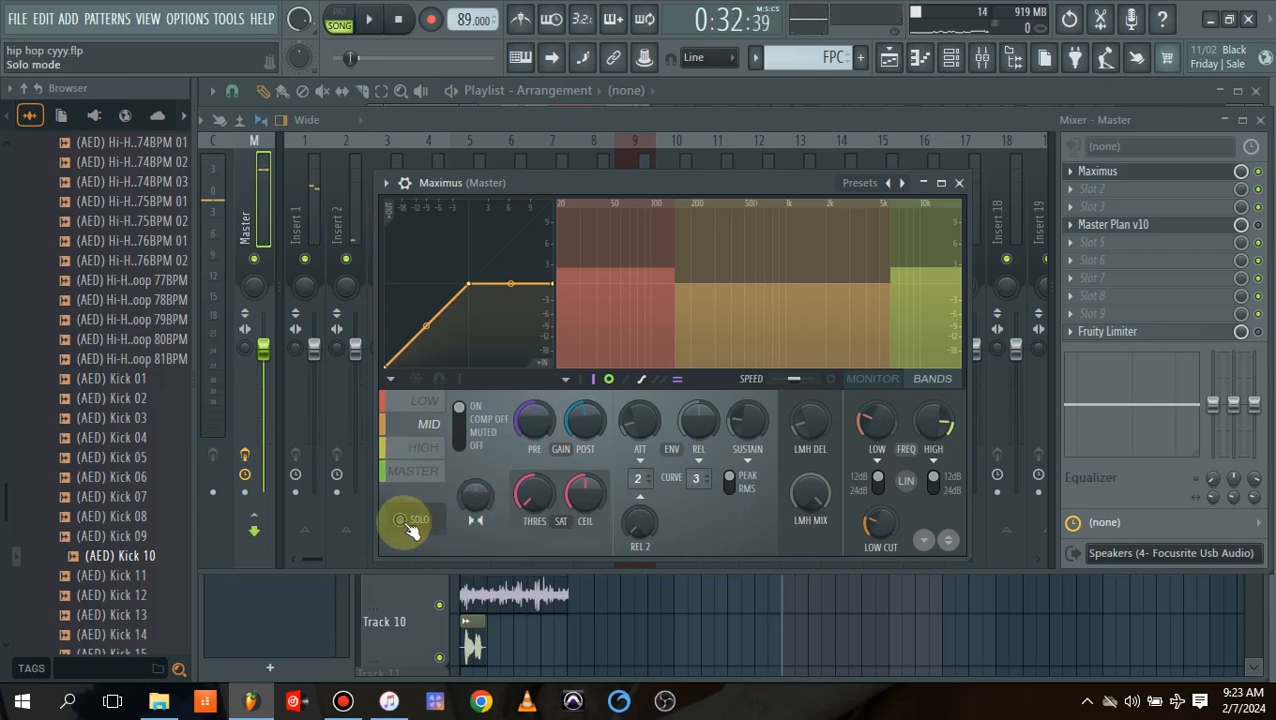
key("space")
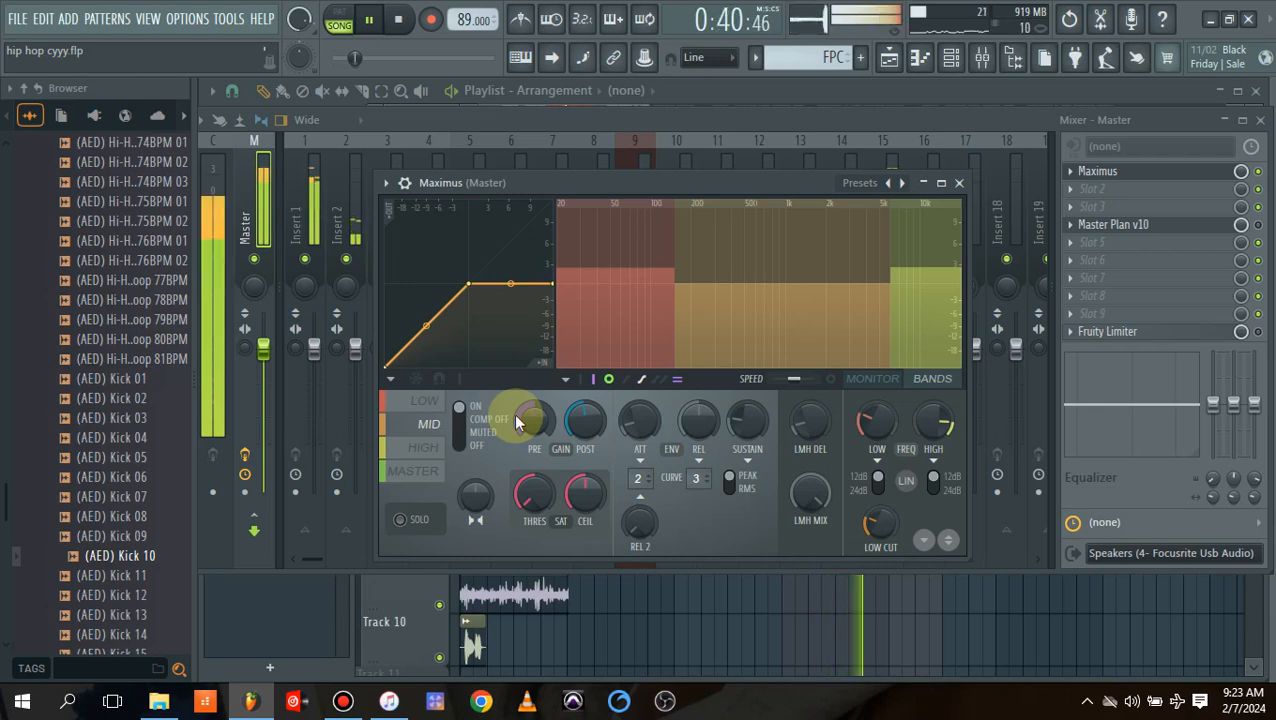
key("space")
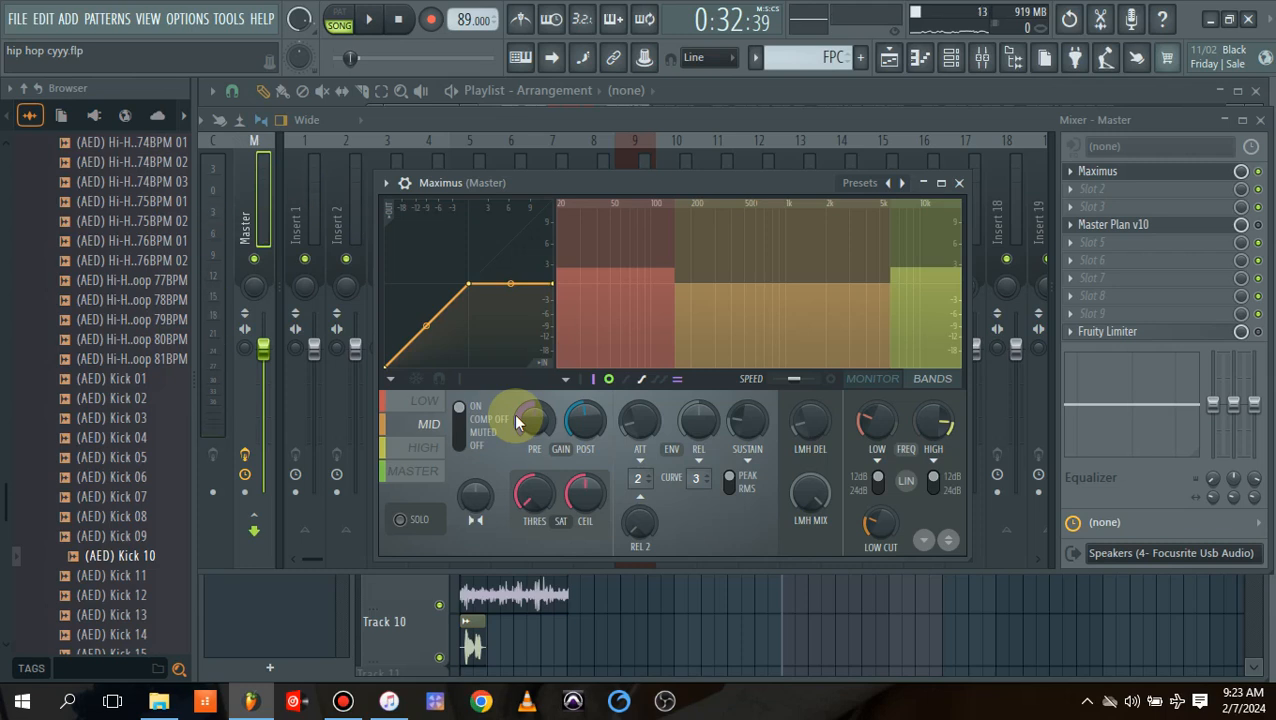
key("space")
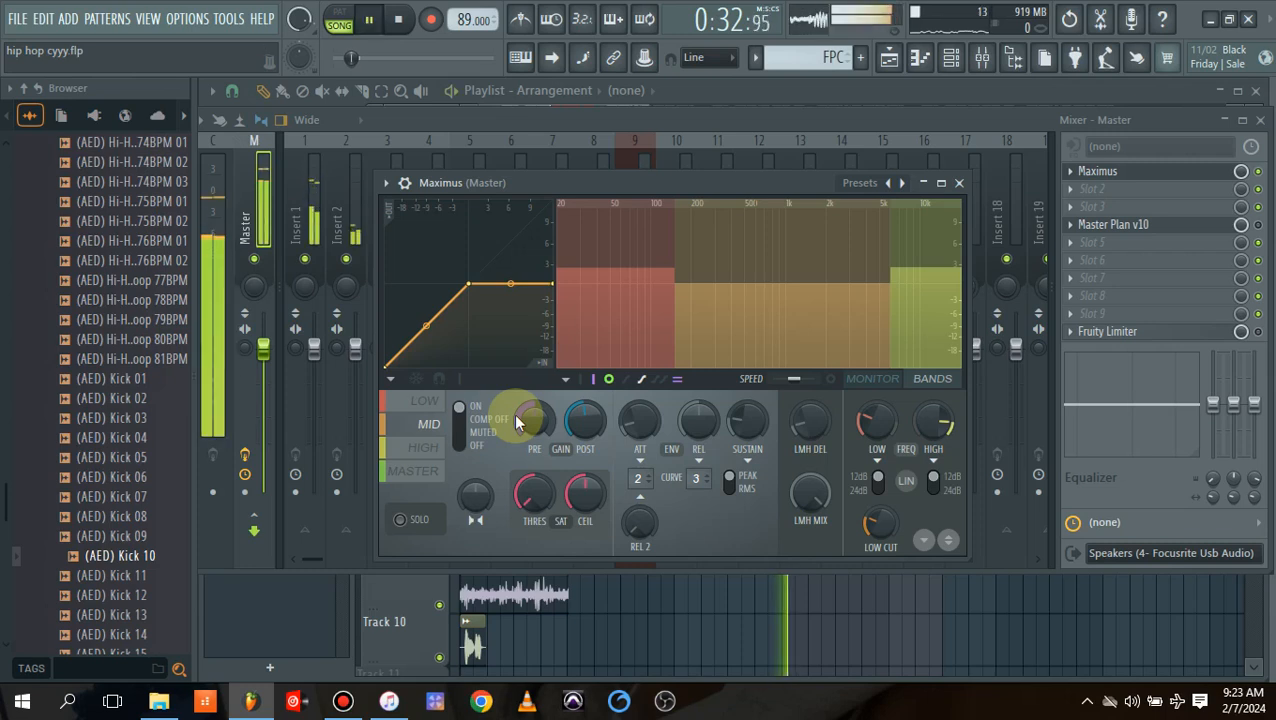
key("space")
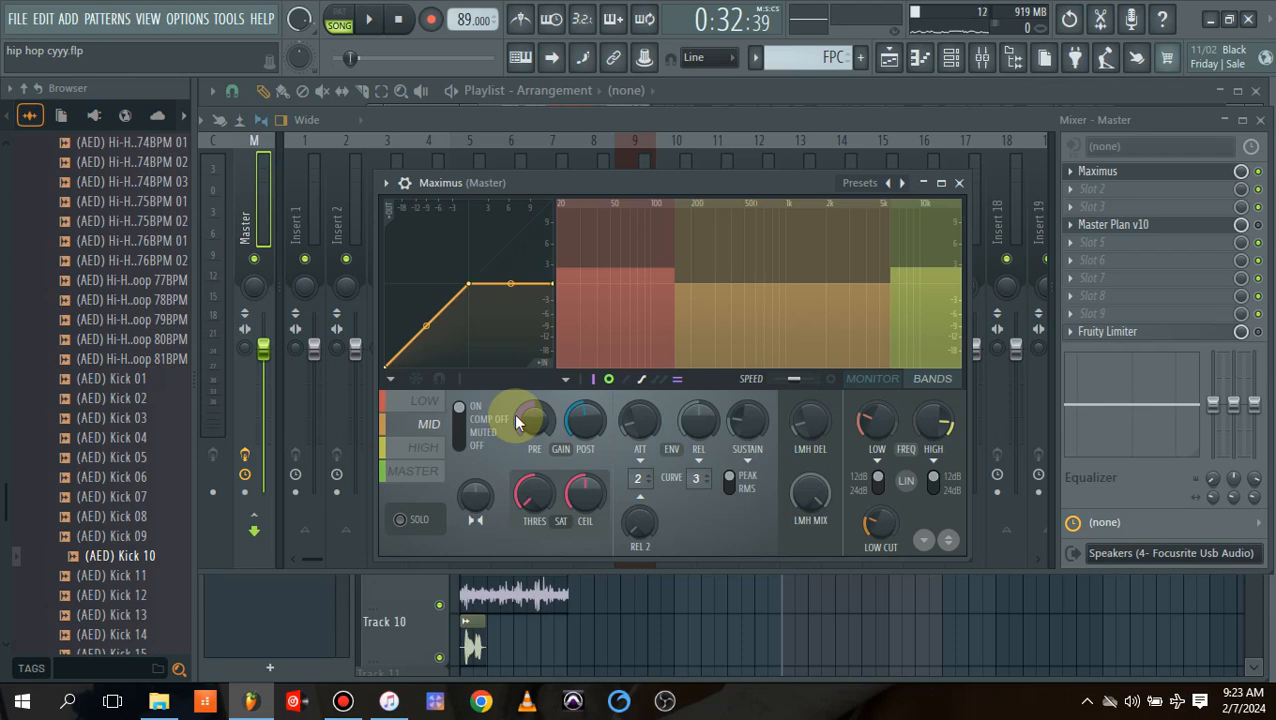
- Play the section while viewing the Maximus master band settings
key("space")
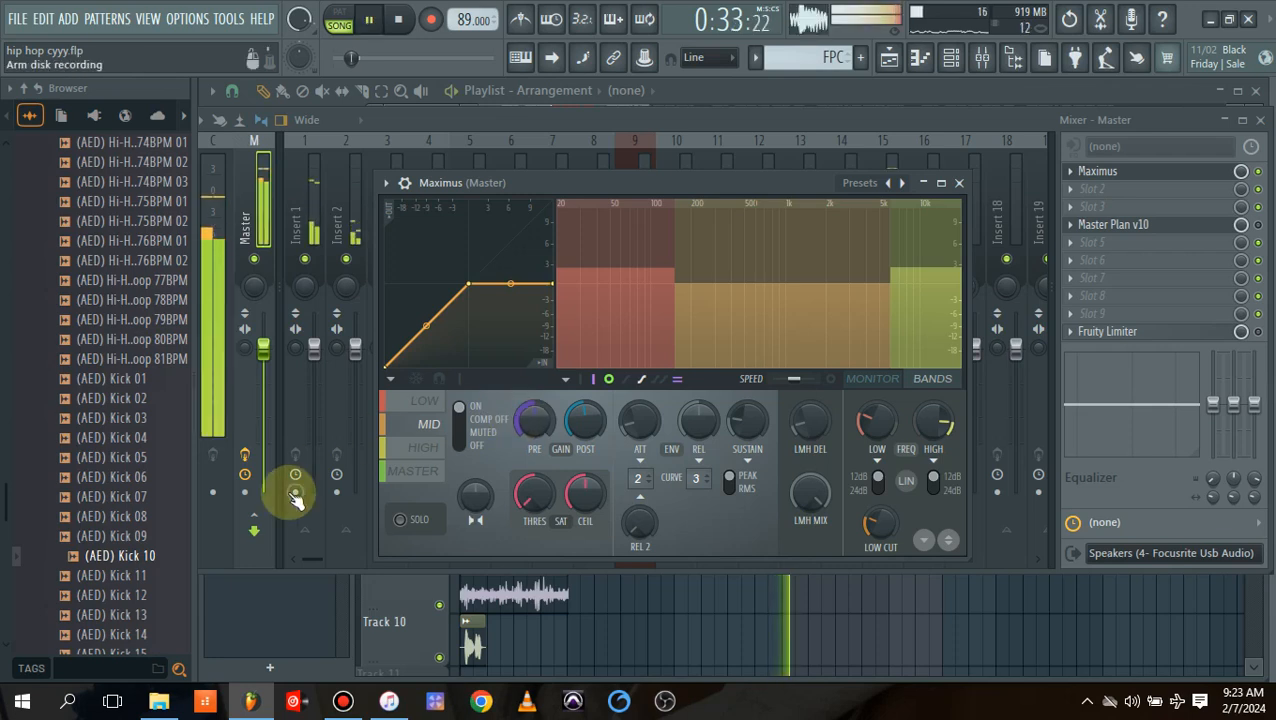
left_click(427, 474)
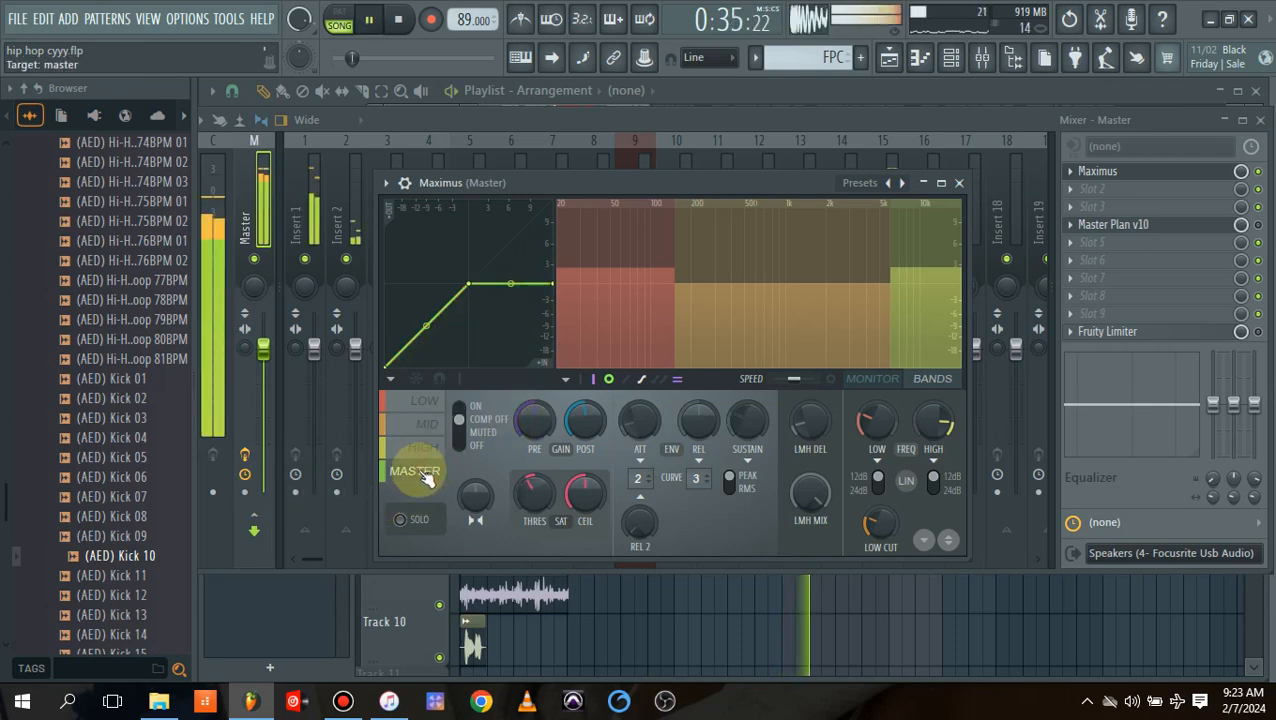
key("space")
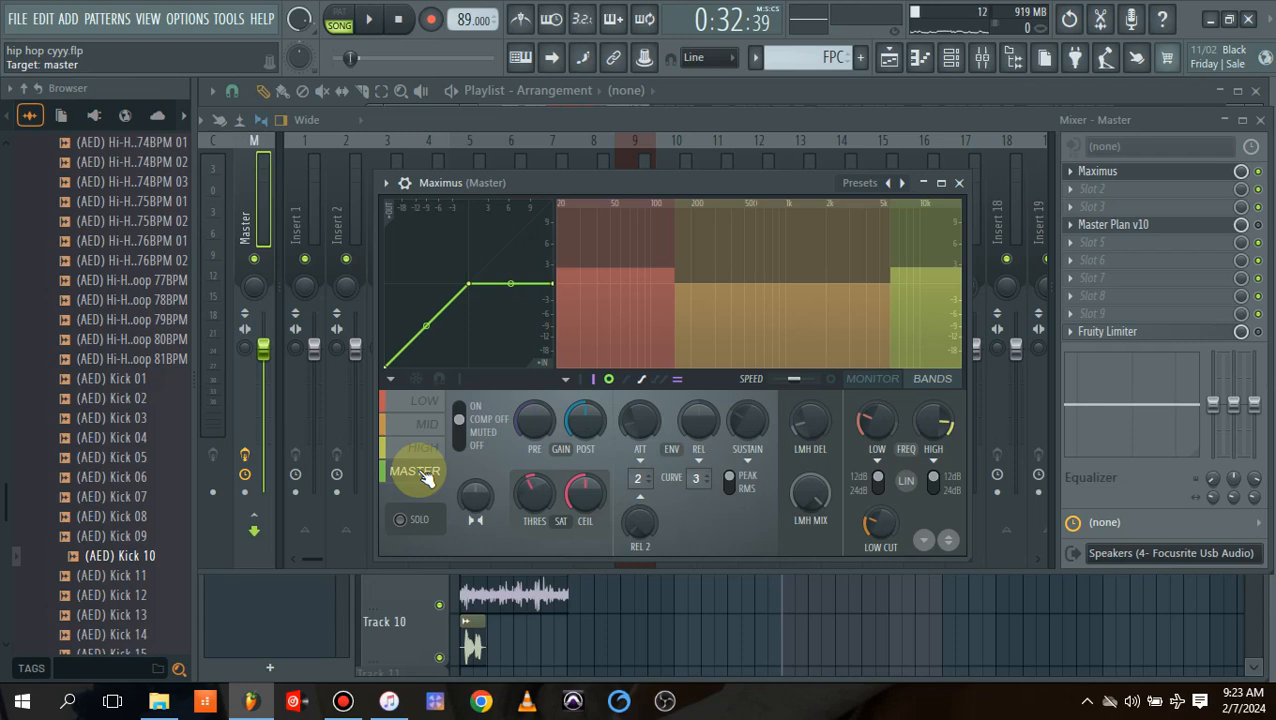
- Select the Maximus low band and set its stereo separation to Original
left_click(424, 401)
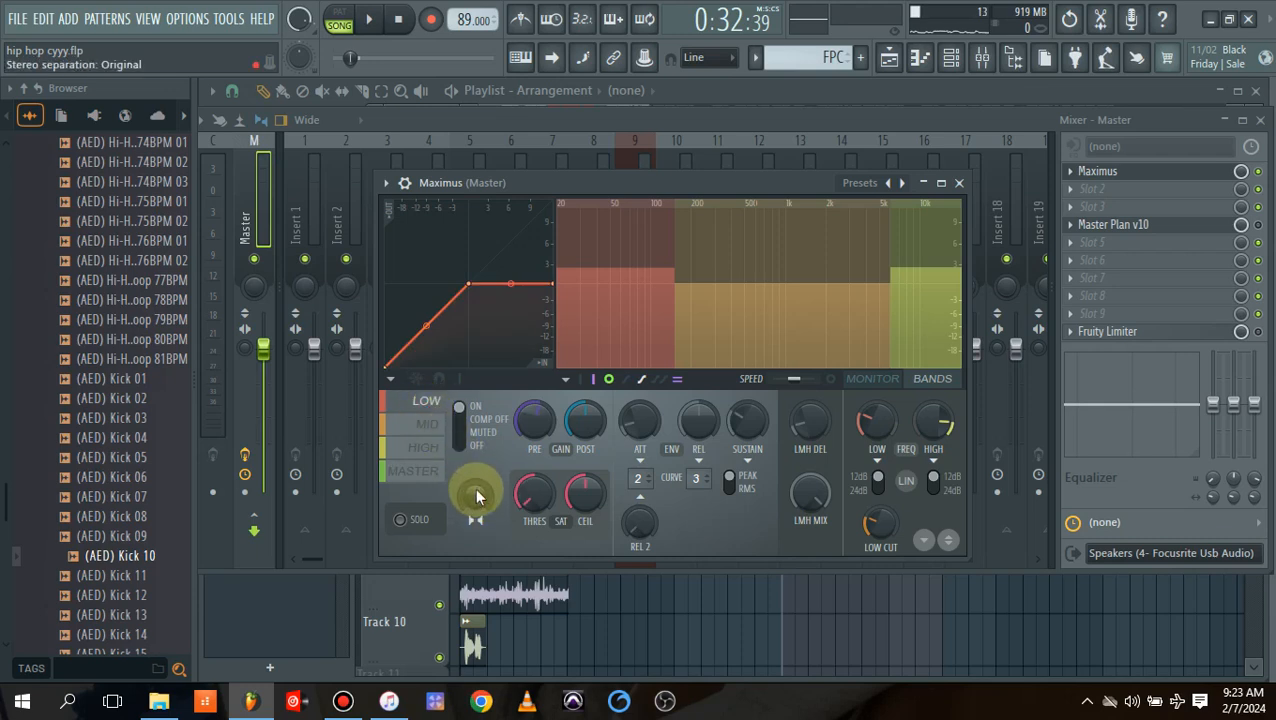
left_click_drag(476, 496, 476, 496)
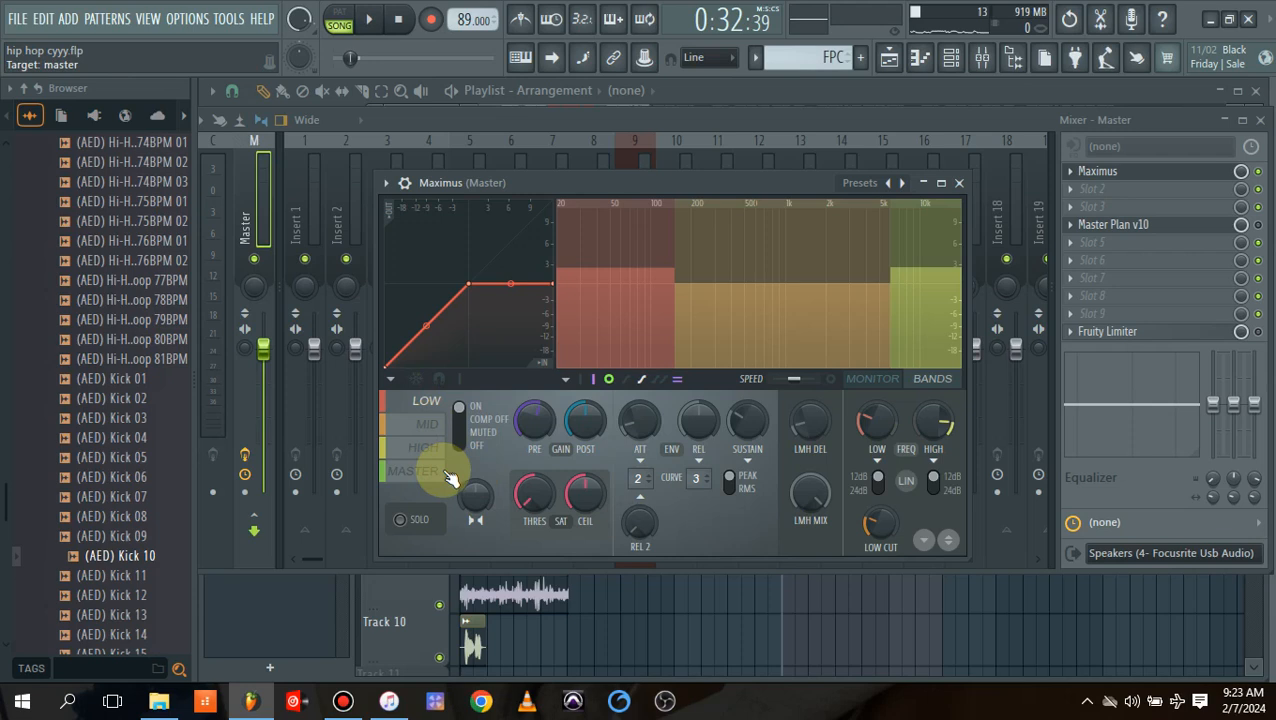
left_click_drag(469, 495, 470, 498)
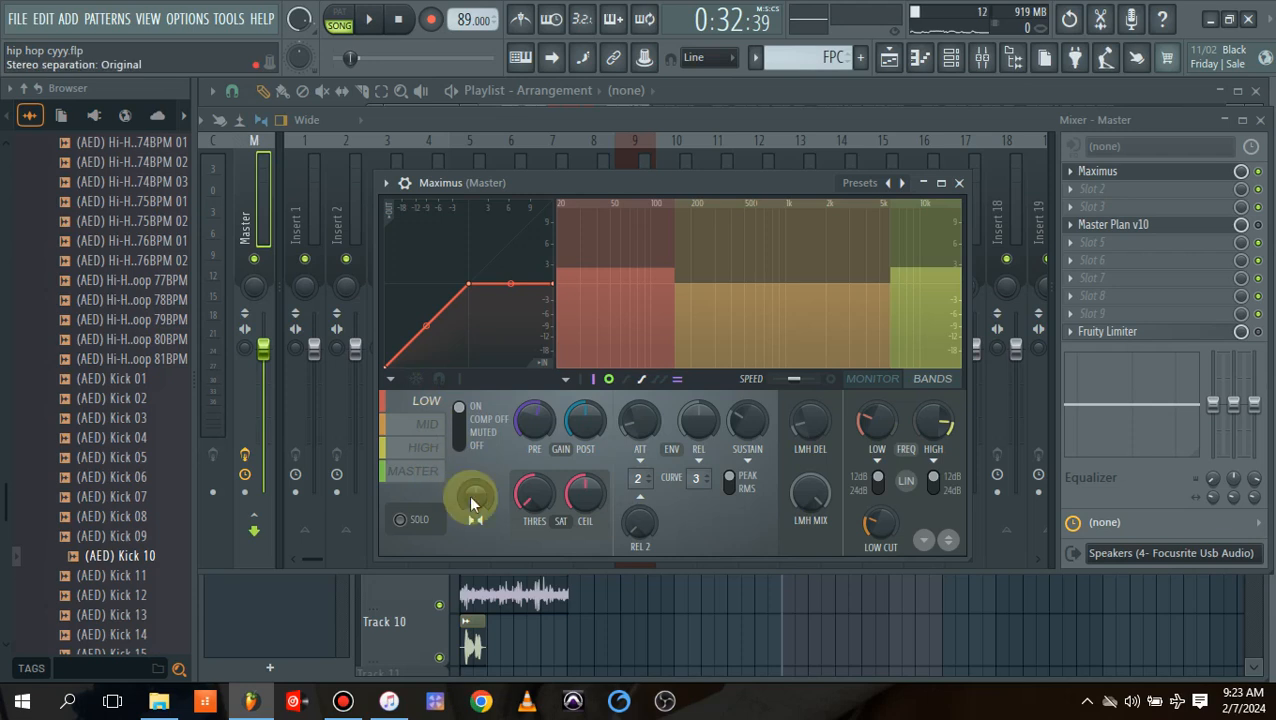
- Increase the mid band's stereo separation slightly in Maximus and briefly play the section
left_click(427, 425)
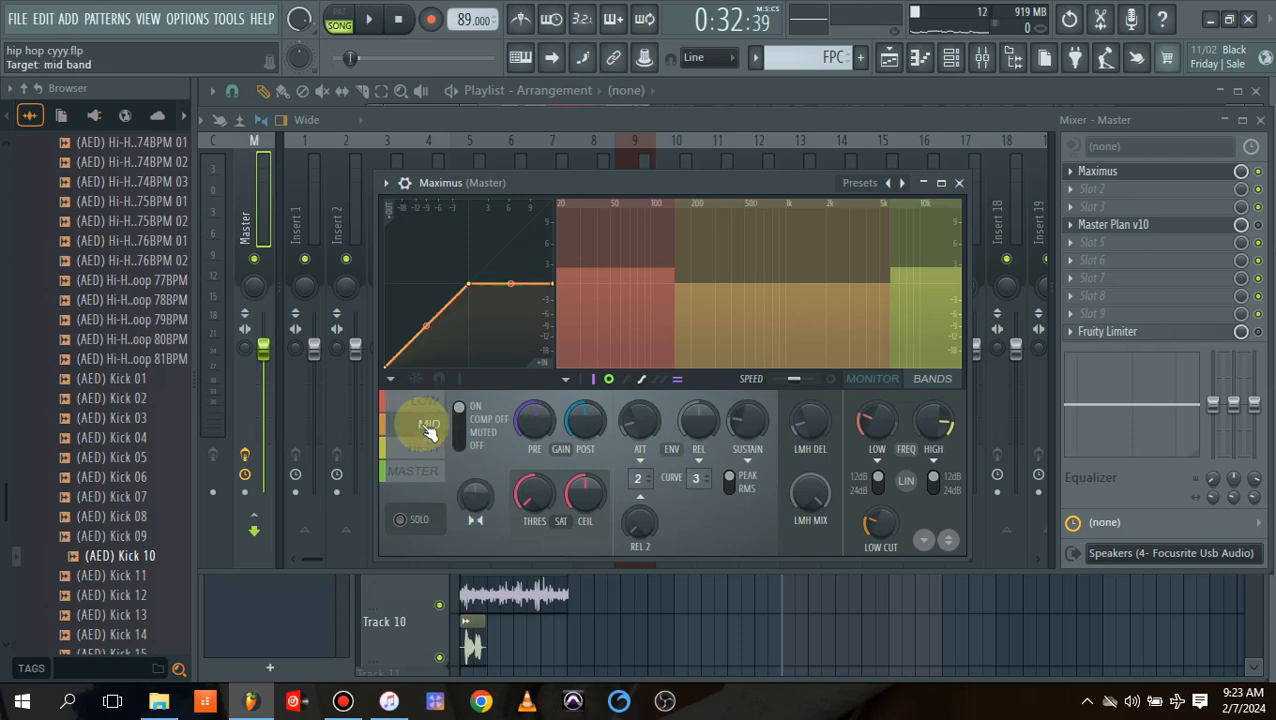
left_click_drag(470, 496, 470, 492)
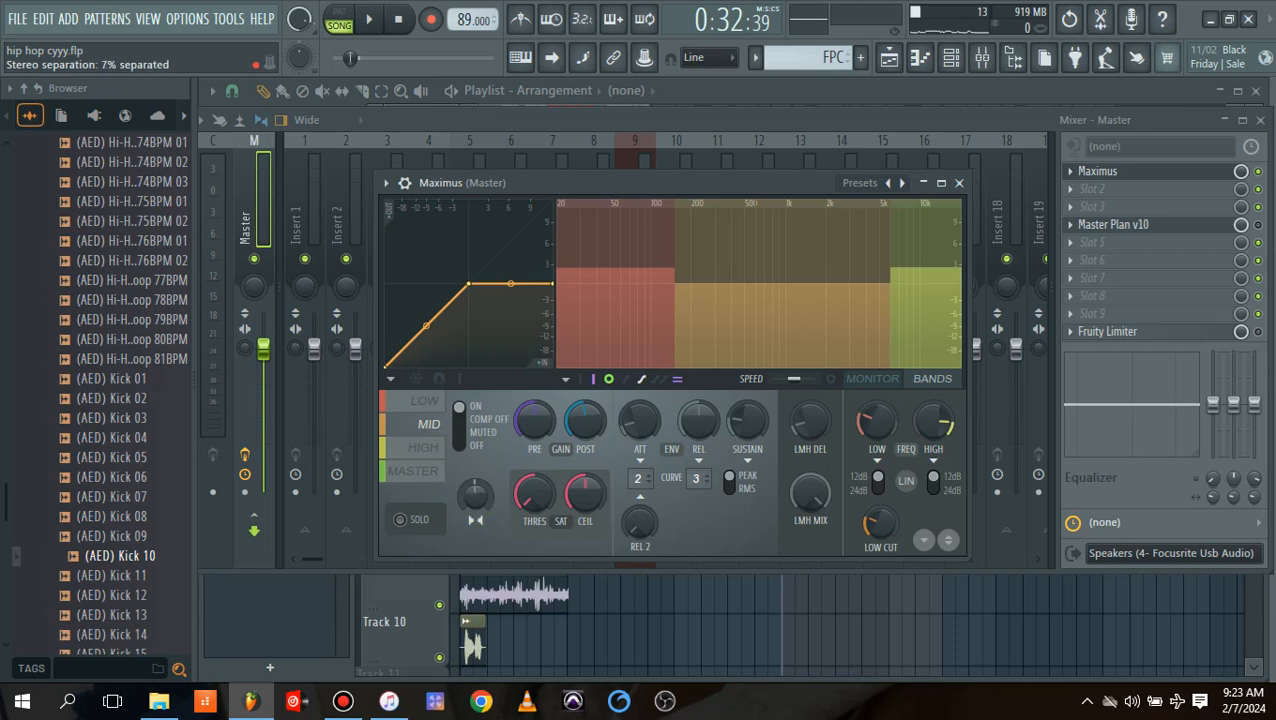
left_click_drag(470, 492, 470, 490)
left_click_drag(470, 490, 475, 490)
key("space")
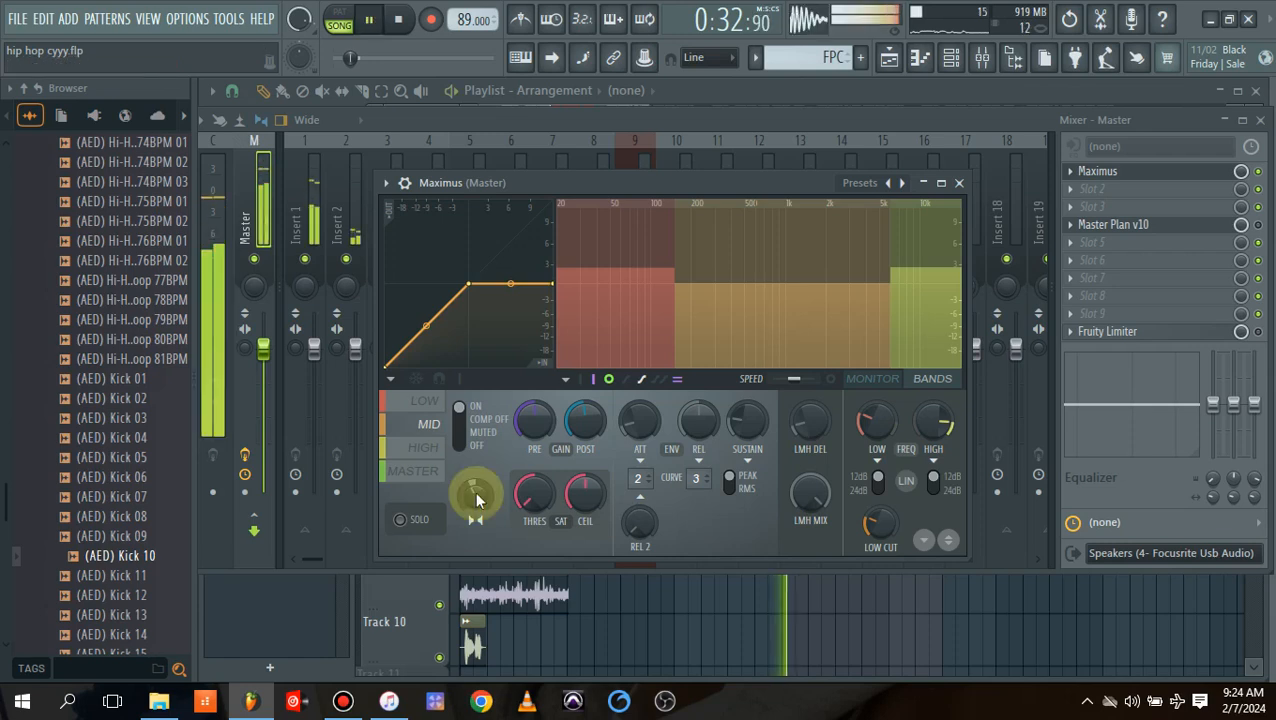
key("space")
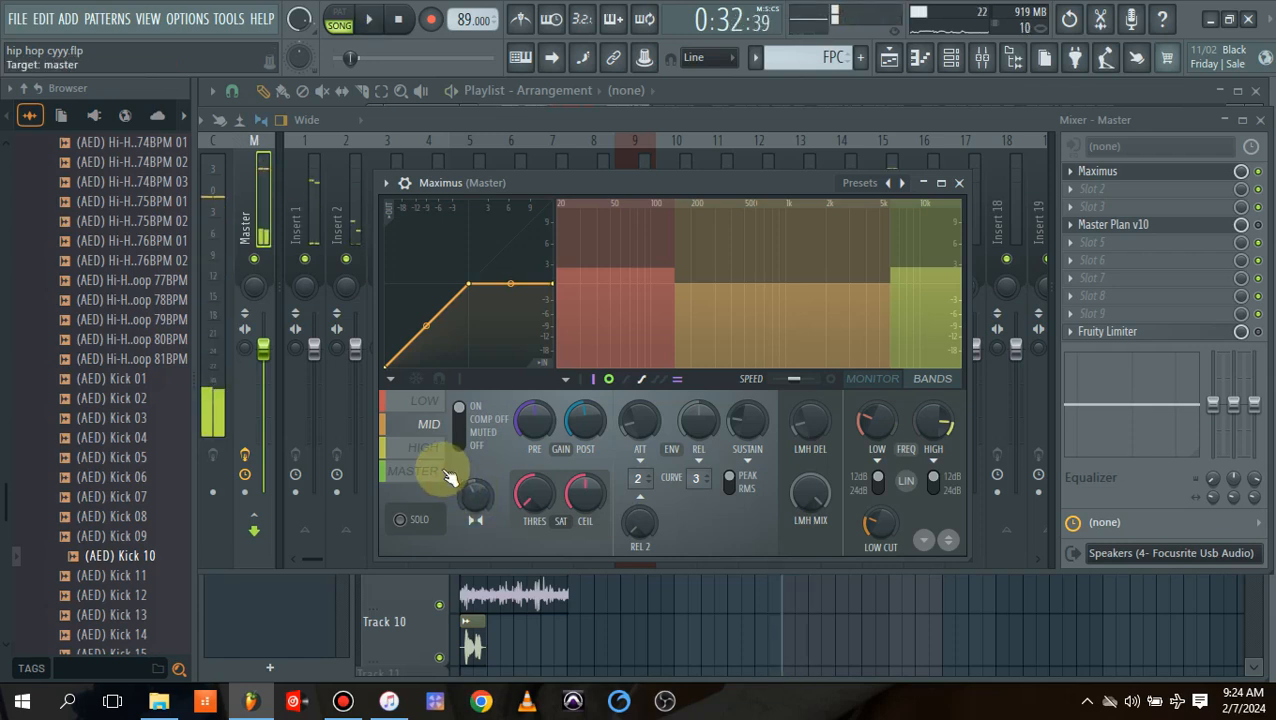
- Set the high band's stereo separation to 50% separated and play the section to hear the widened highs
left_click(424, 447)
left_click_drag(459, 489, 459, 450)
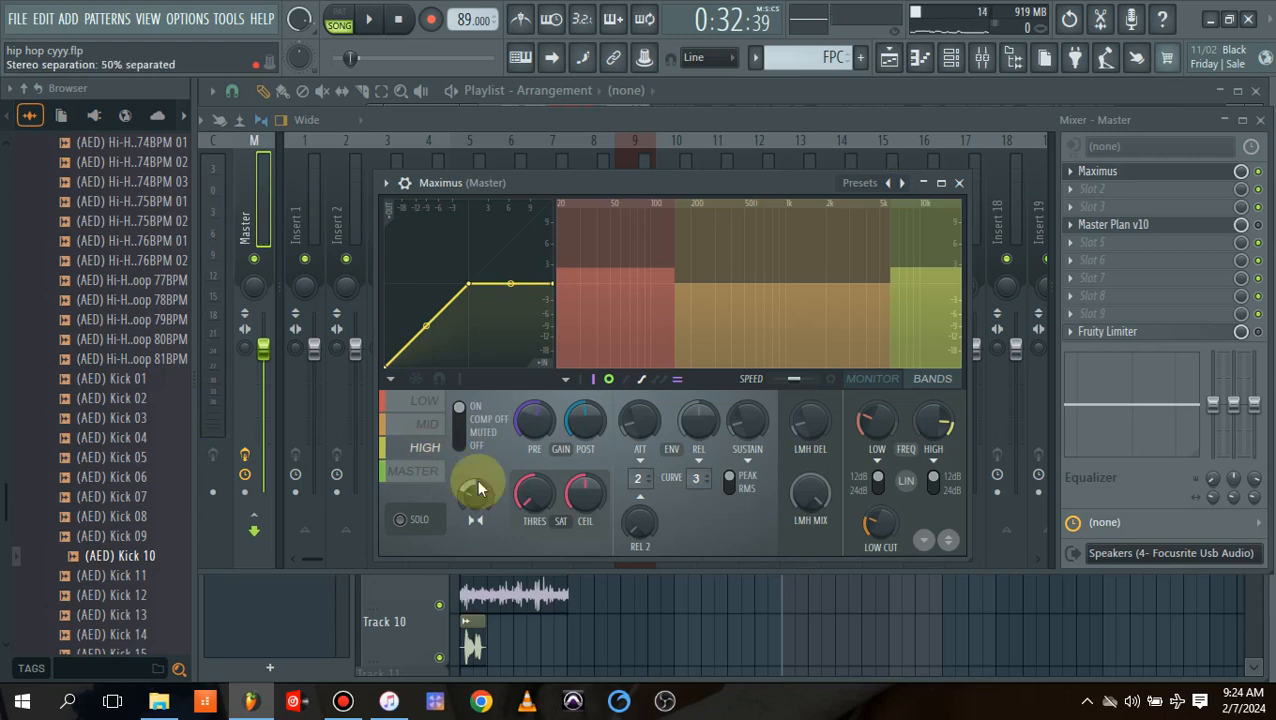
key("space")
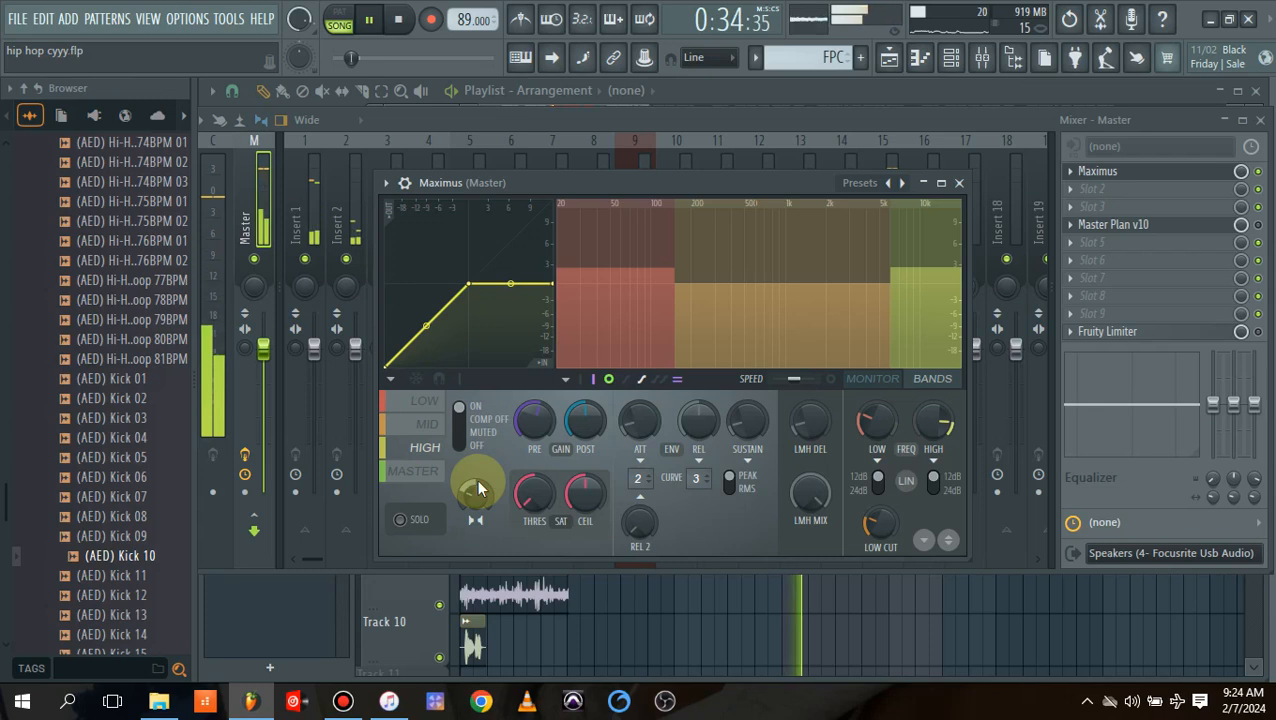
key("space")
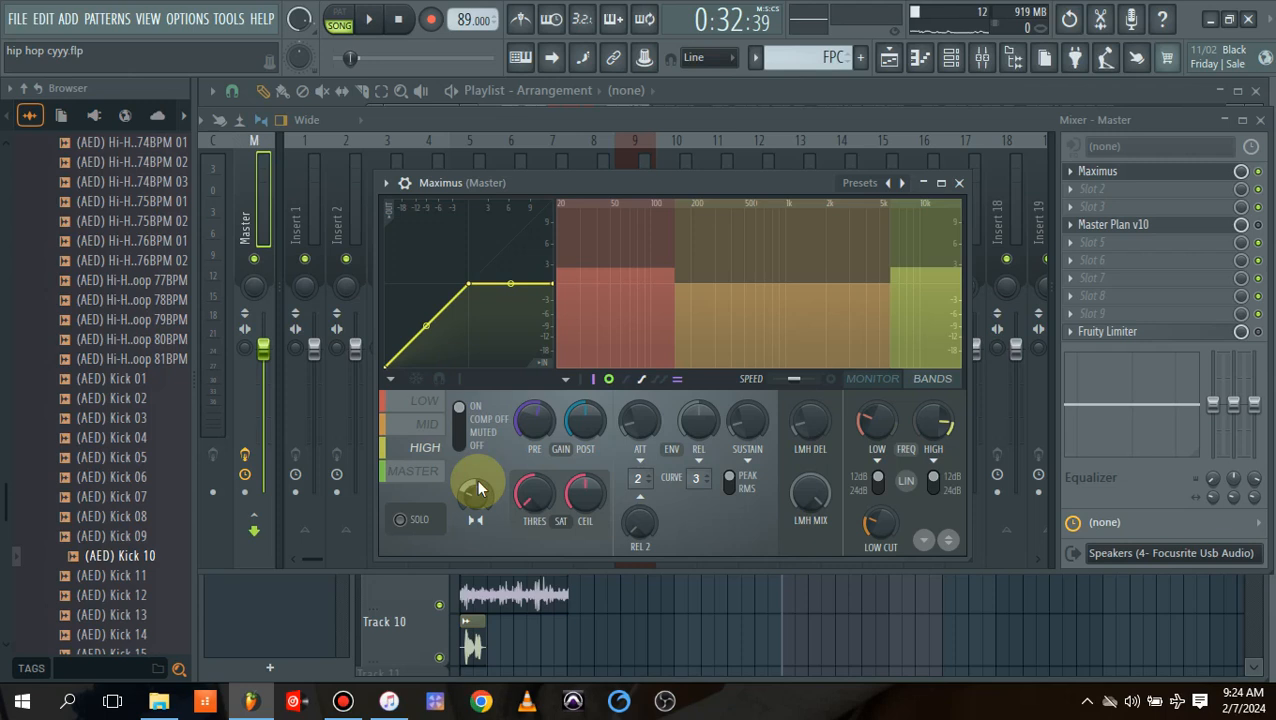
key("space")
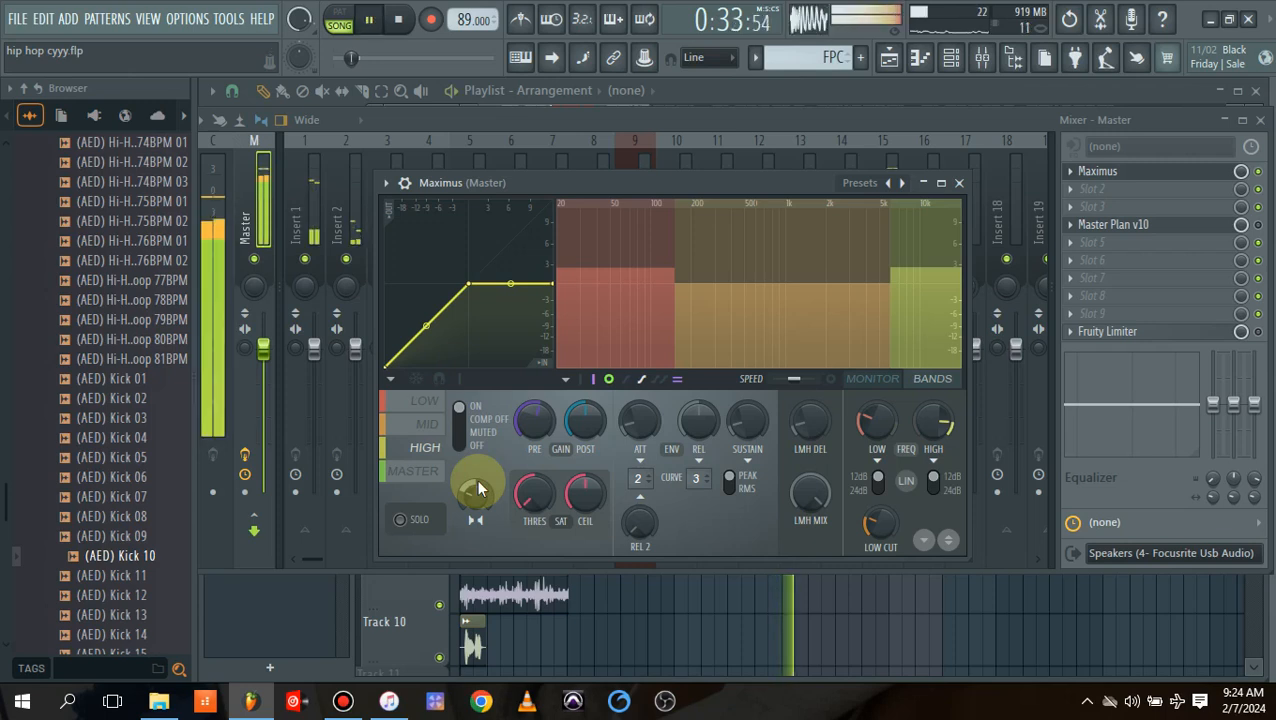
key("space")
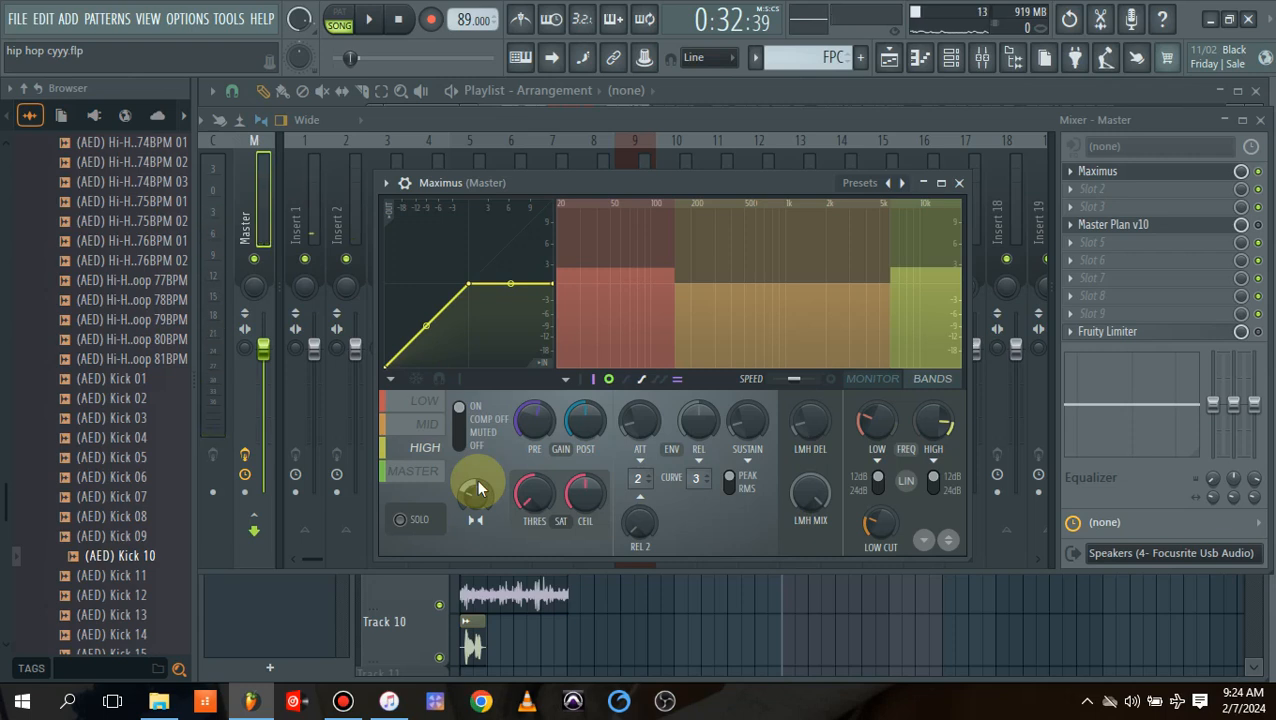
- Select the master band in Maximus and set its stereo separation to 26% separated while auditioning the section
left_click(418, 475)
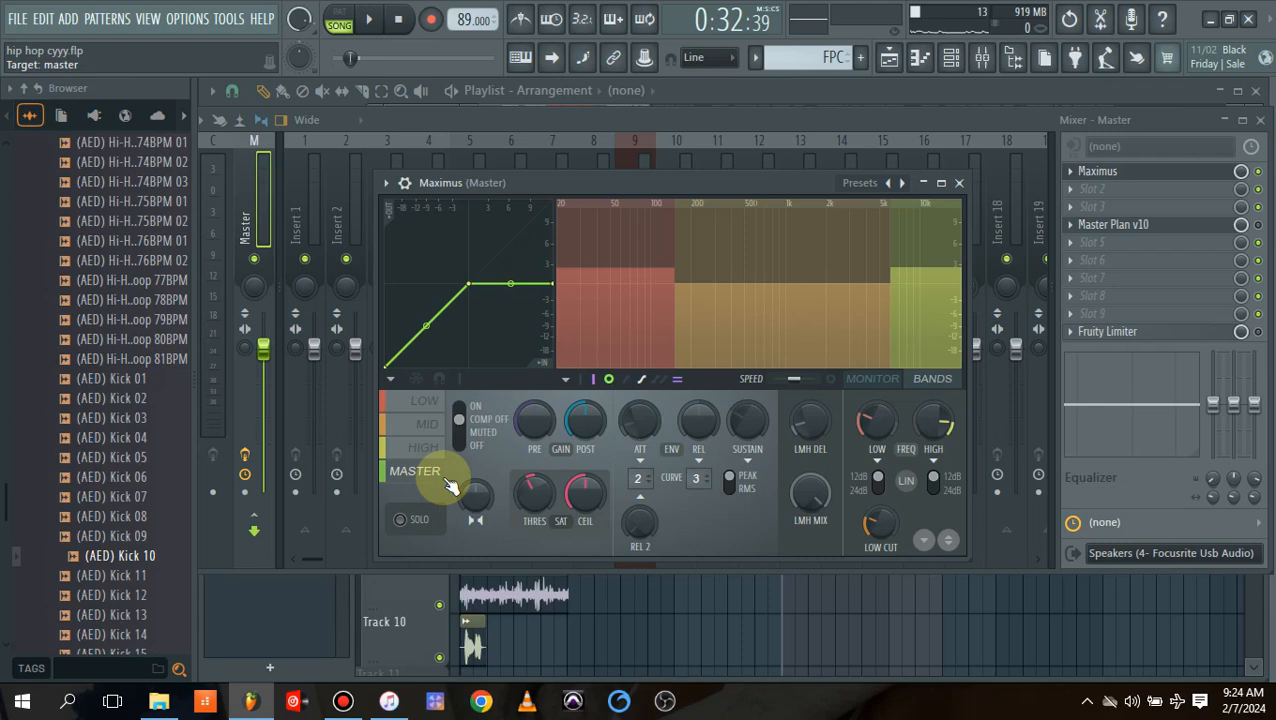
key("space")
key("space")
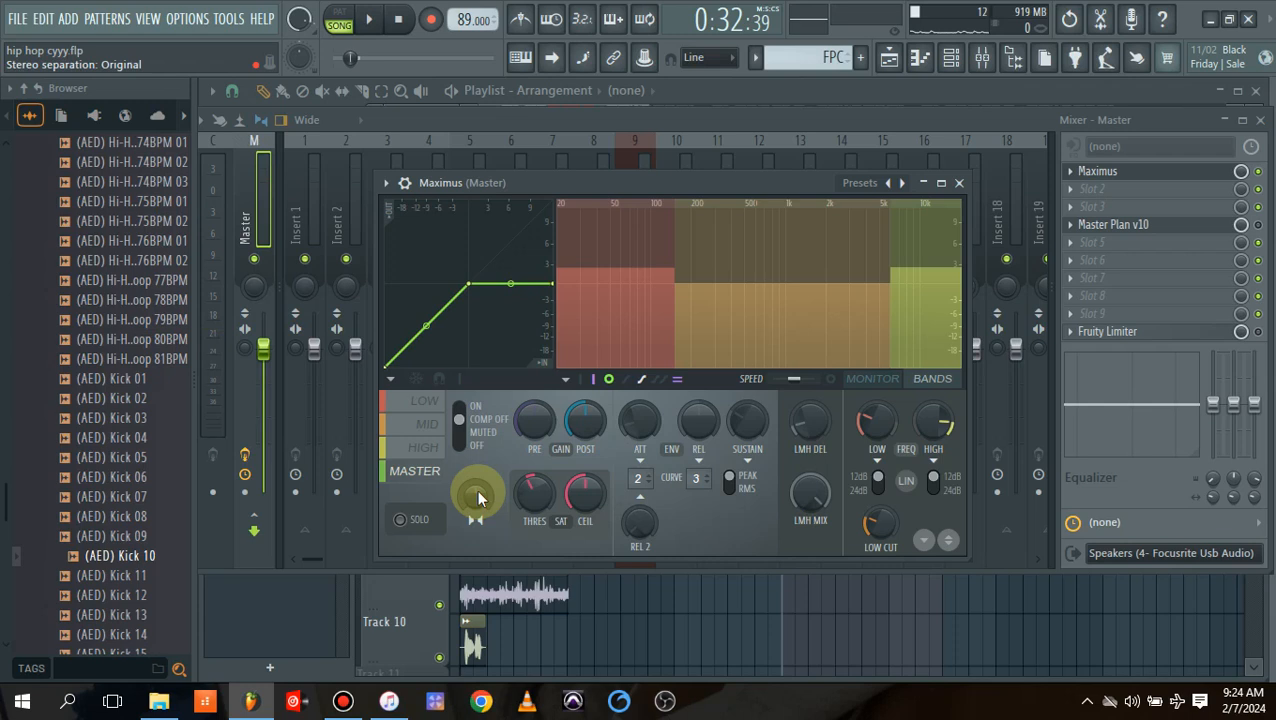
key("space")
left_click_drag(477, 489, 477, 464)
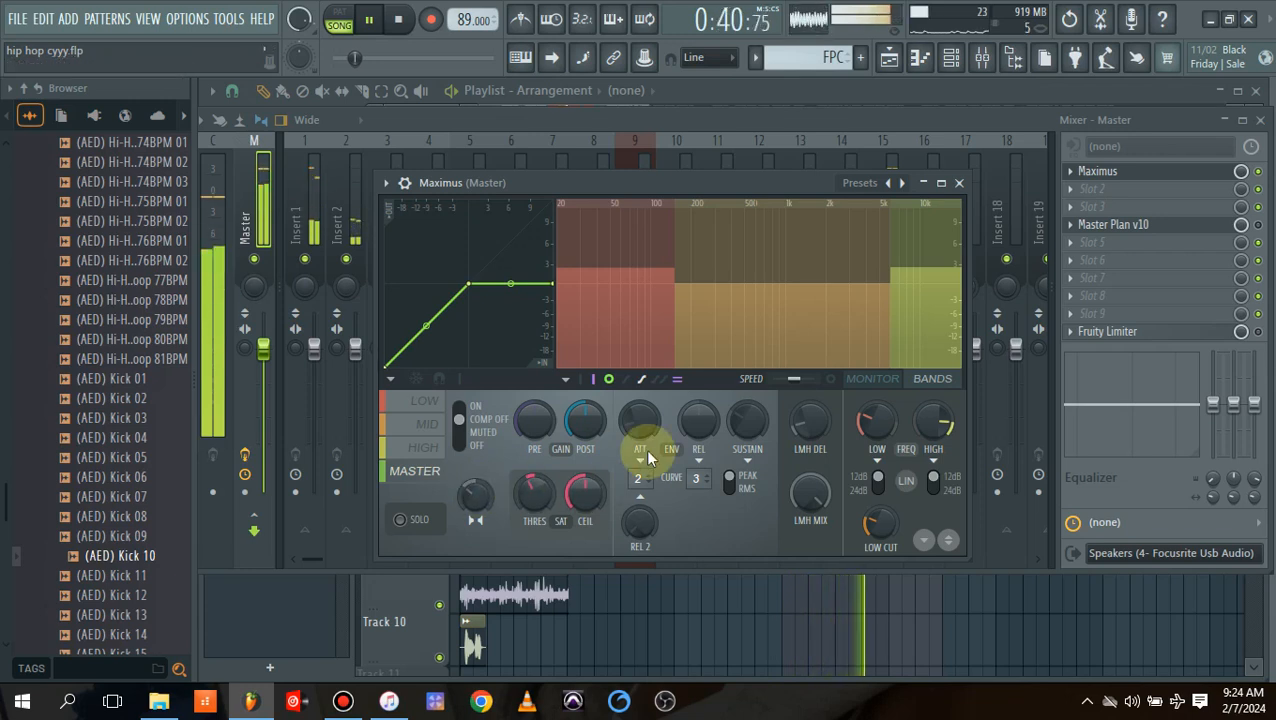
key("space")
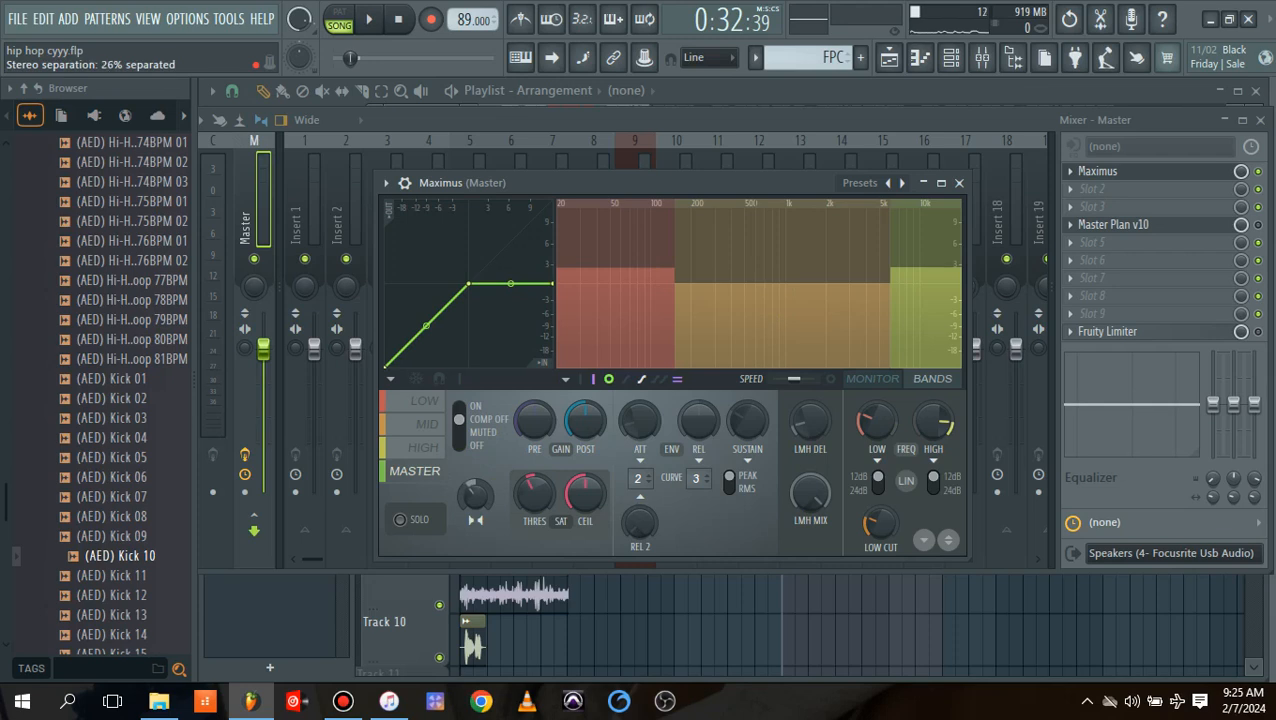
- Replay the section to check the mix with the widened master band
key("space")
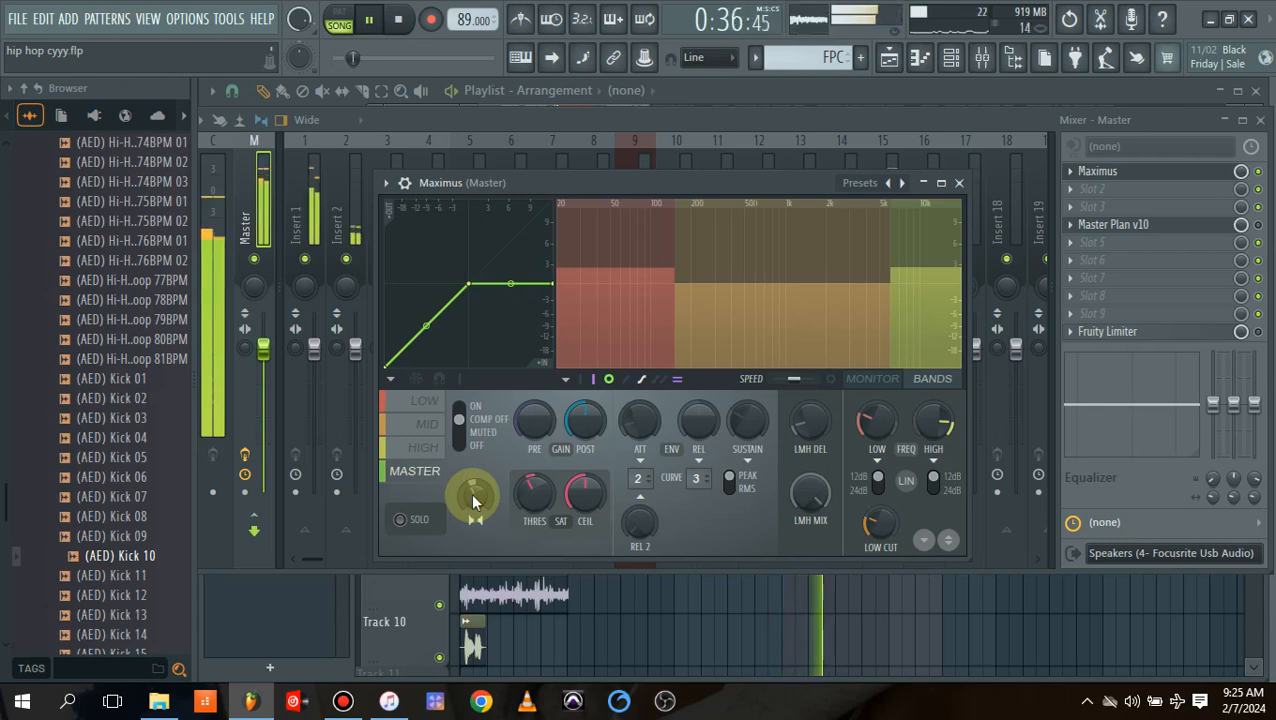
key("space")
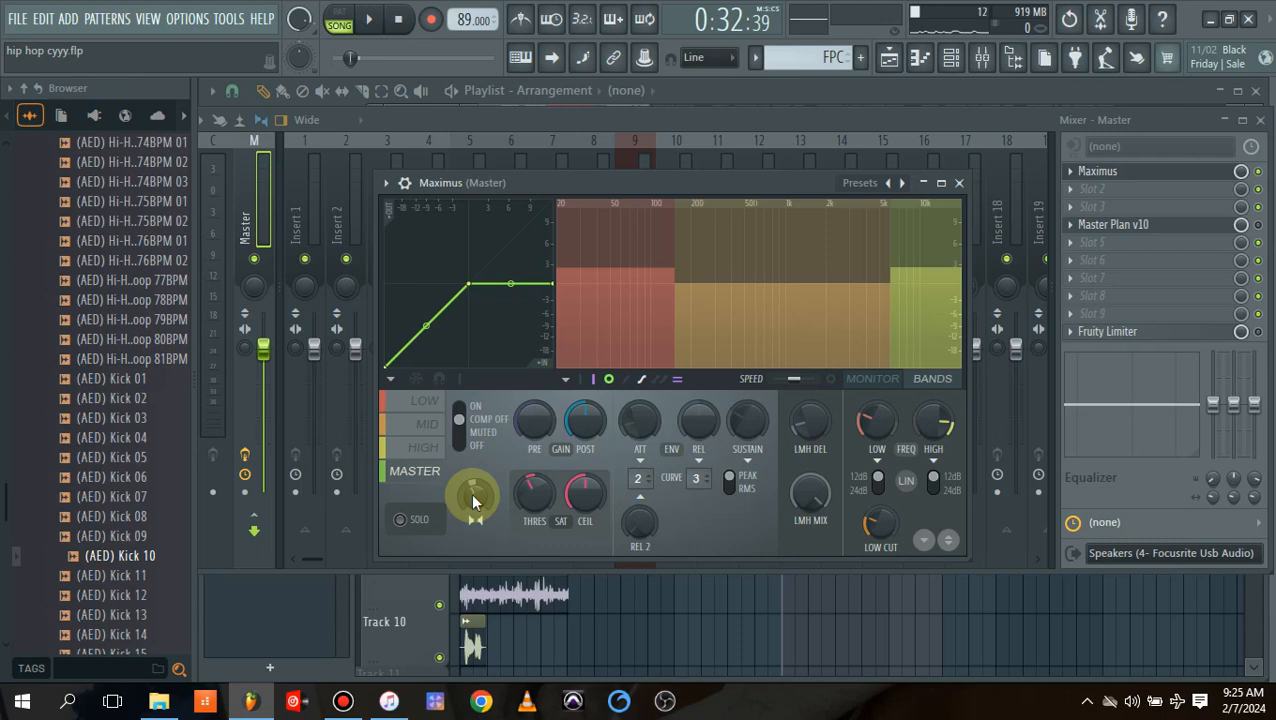
key("space")
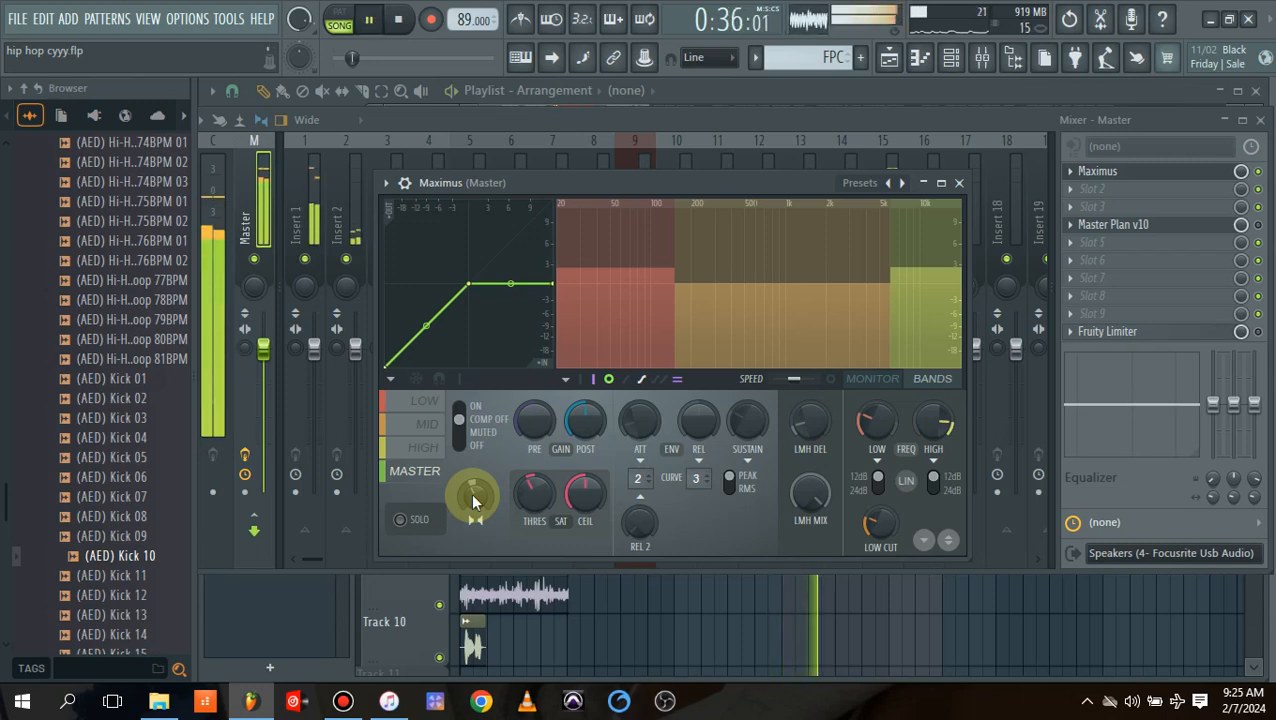
key("space")
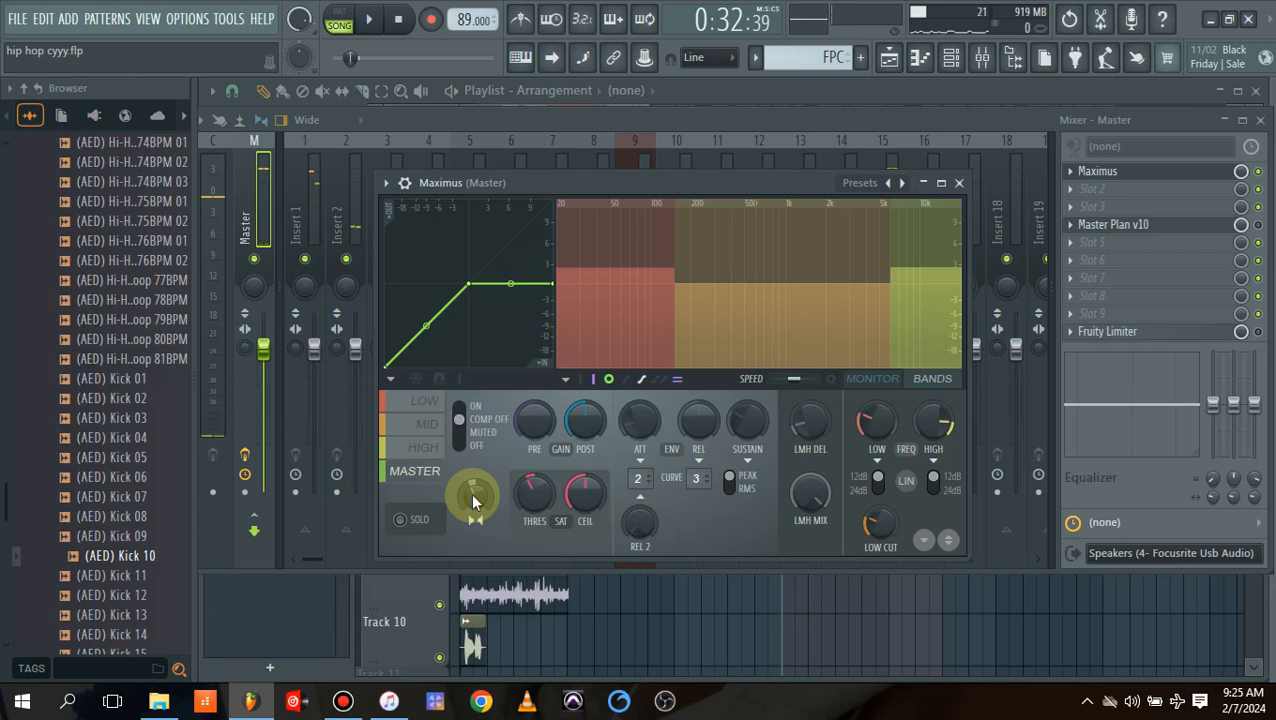